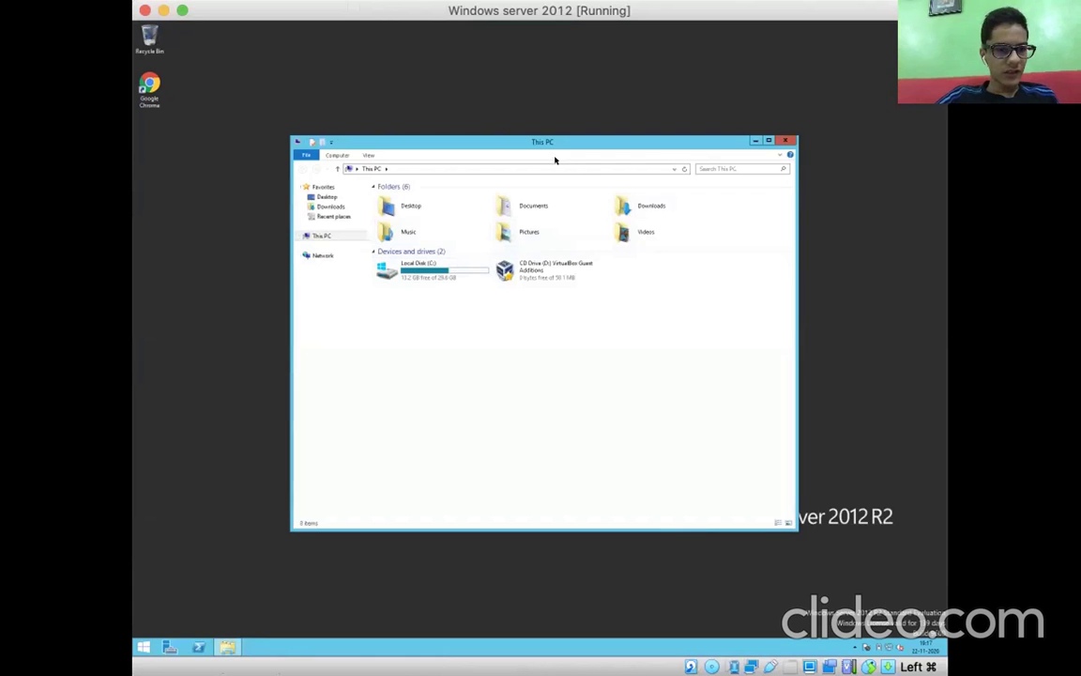
Step: Open Google Chrome, dismiss the page-restore prompt and search Google Images for "faculty wallpaper jpg"
double_click(145, 87)
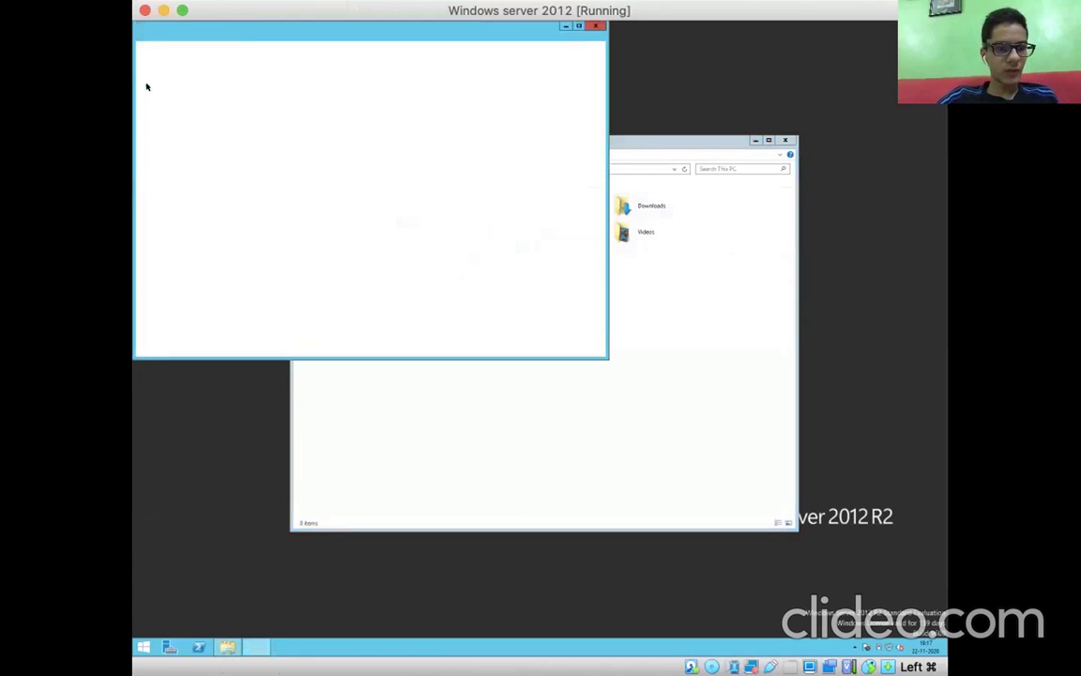
left_click(348, 227)
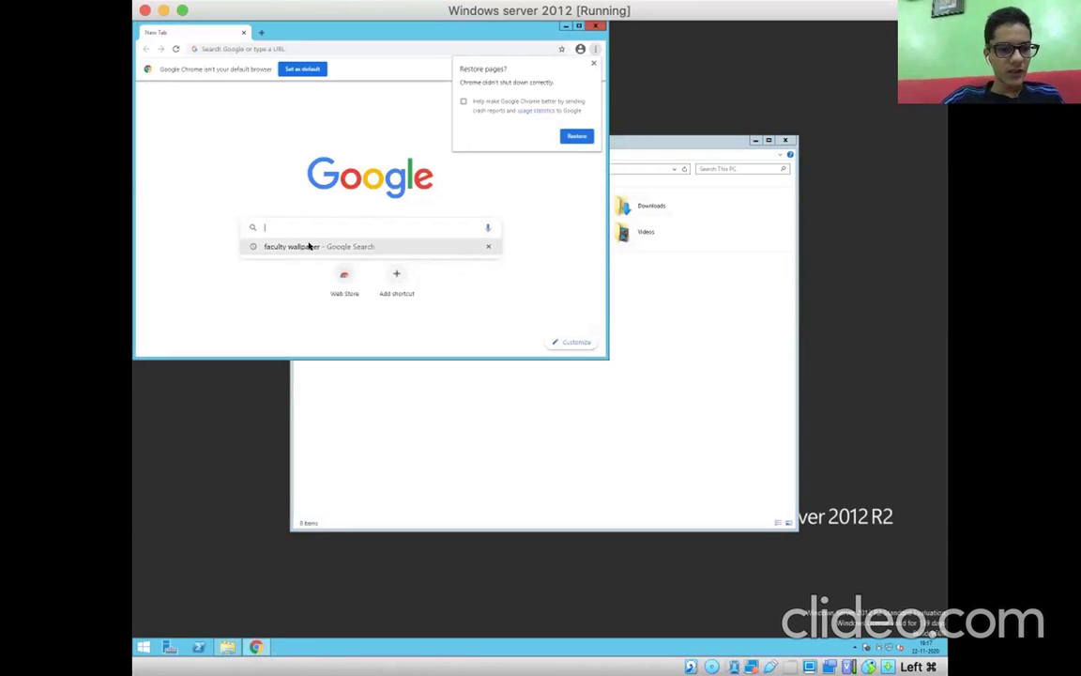
type("faculty wallp")
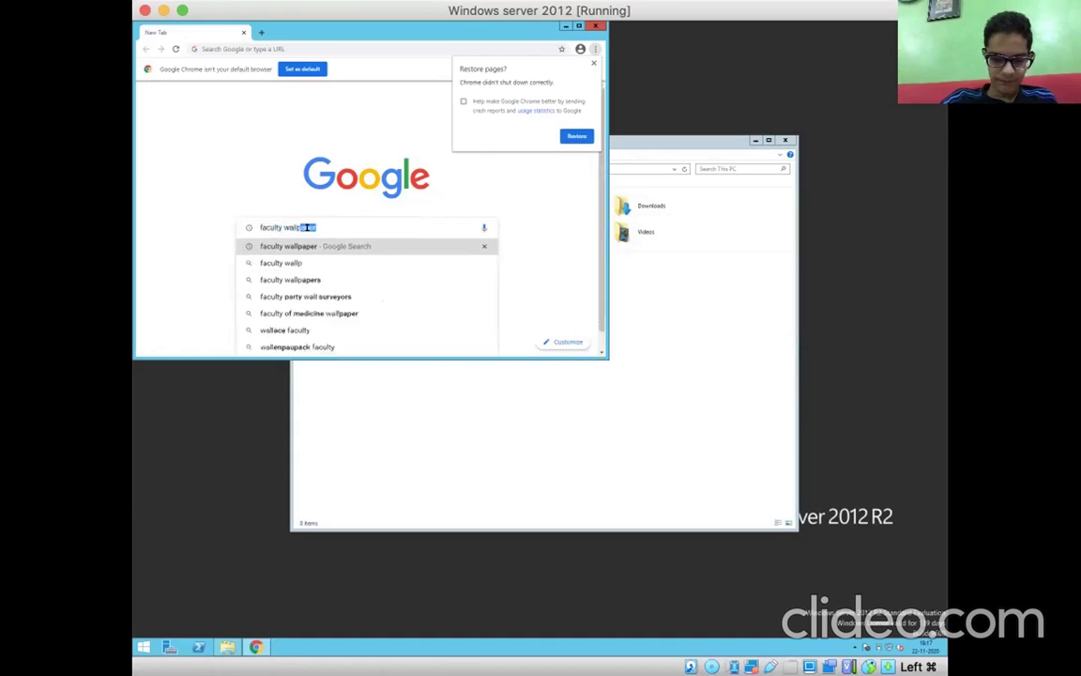
type("aper")
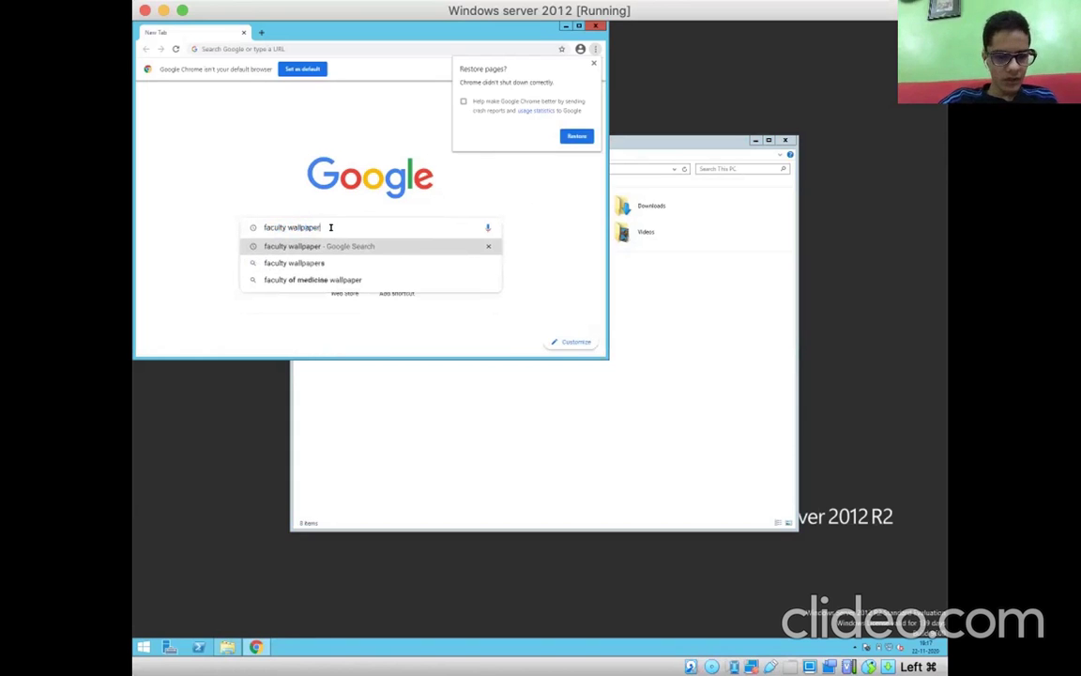
type(" jpg")
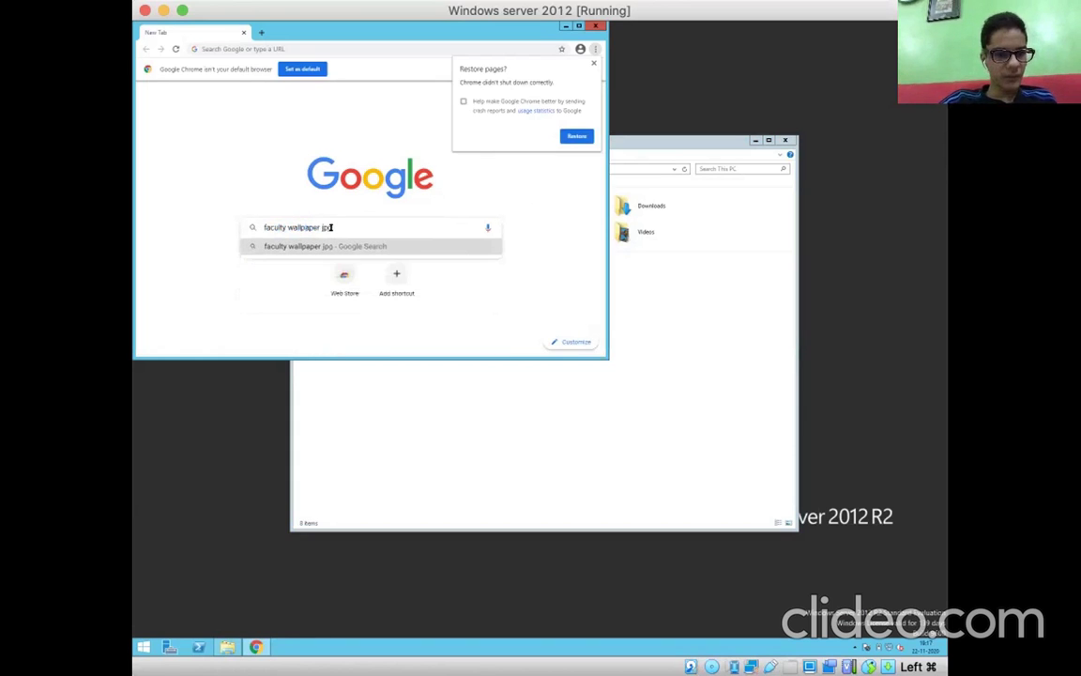
key("Return")
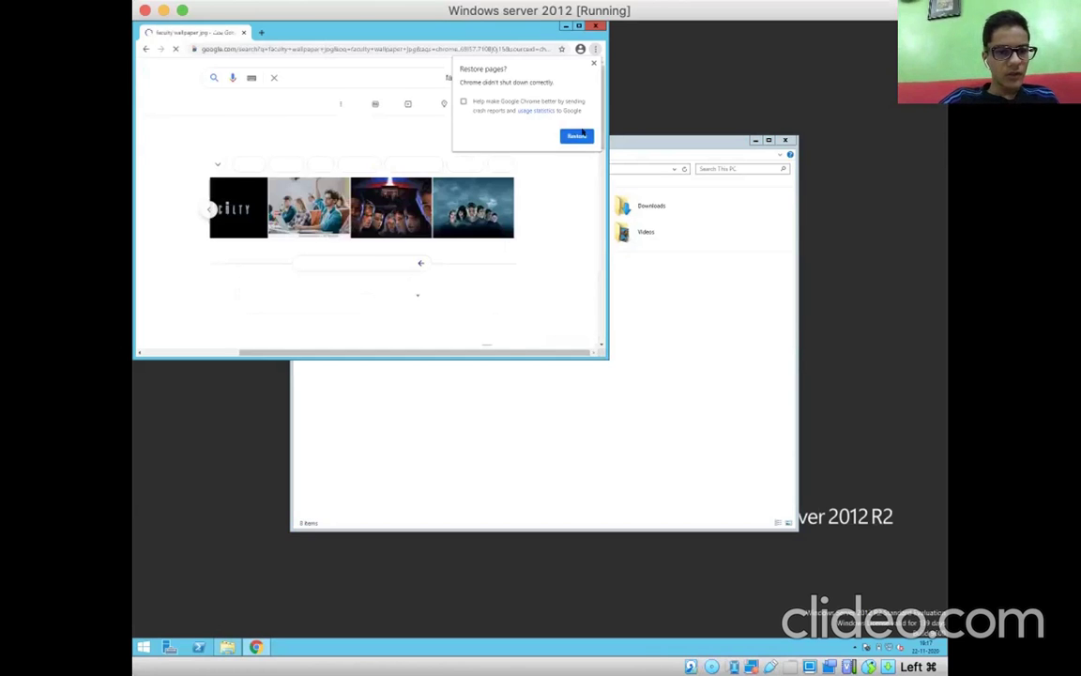
left_click(592, 64)
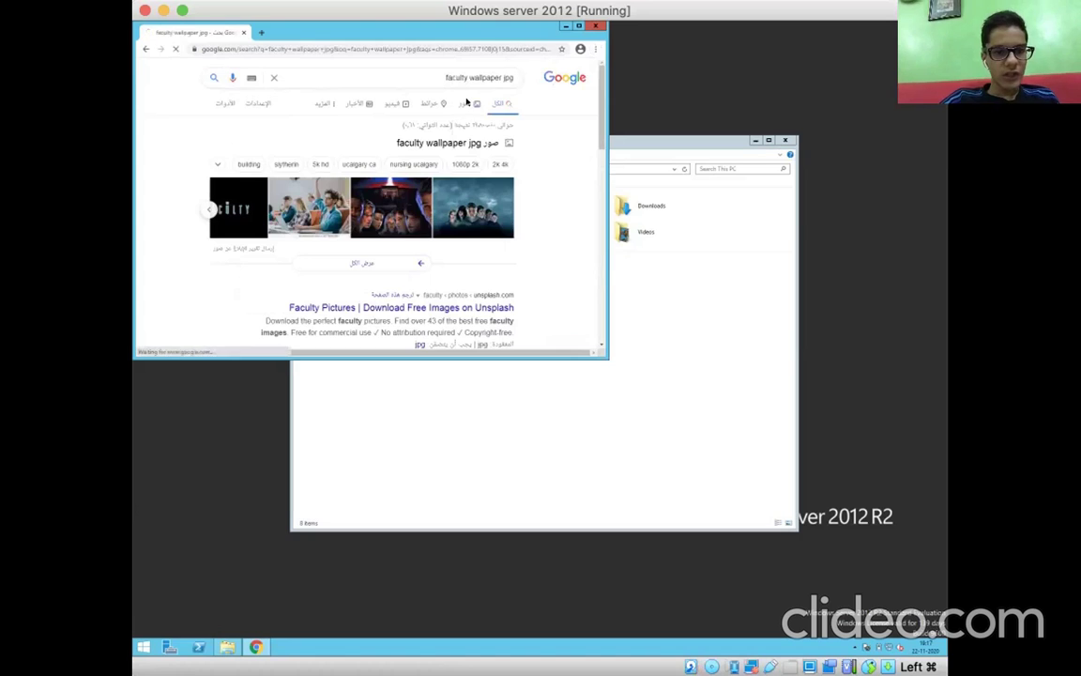
left_click(465, 104)
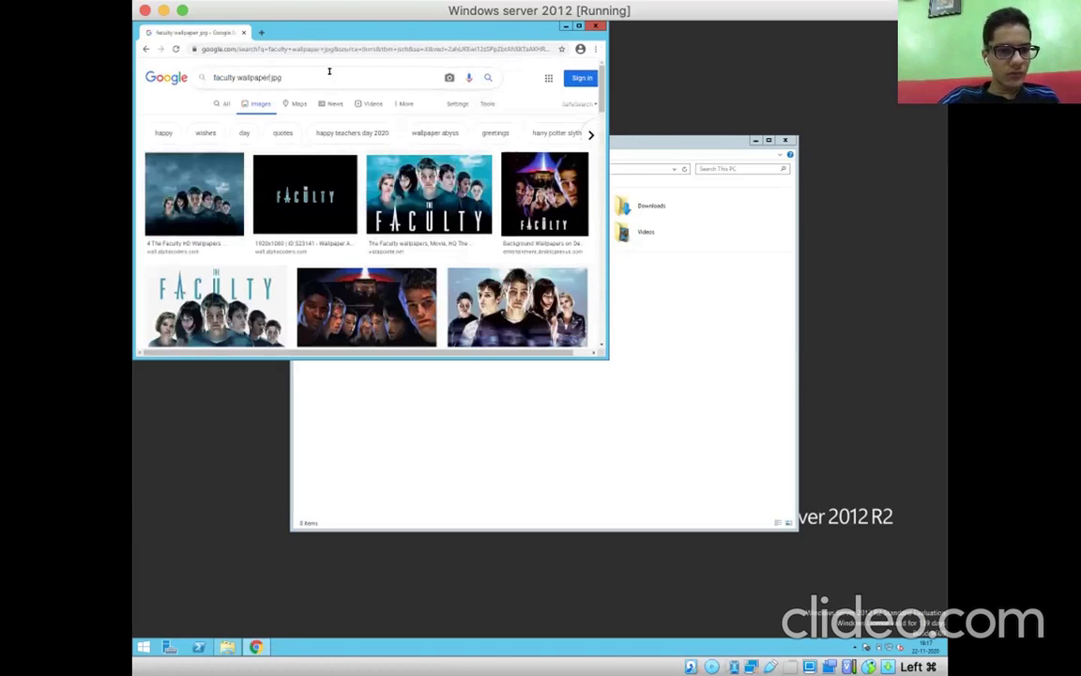
Step: Refine the image search to "faculty wallpaper for students jpg"
type("for studen")
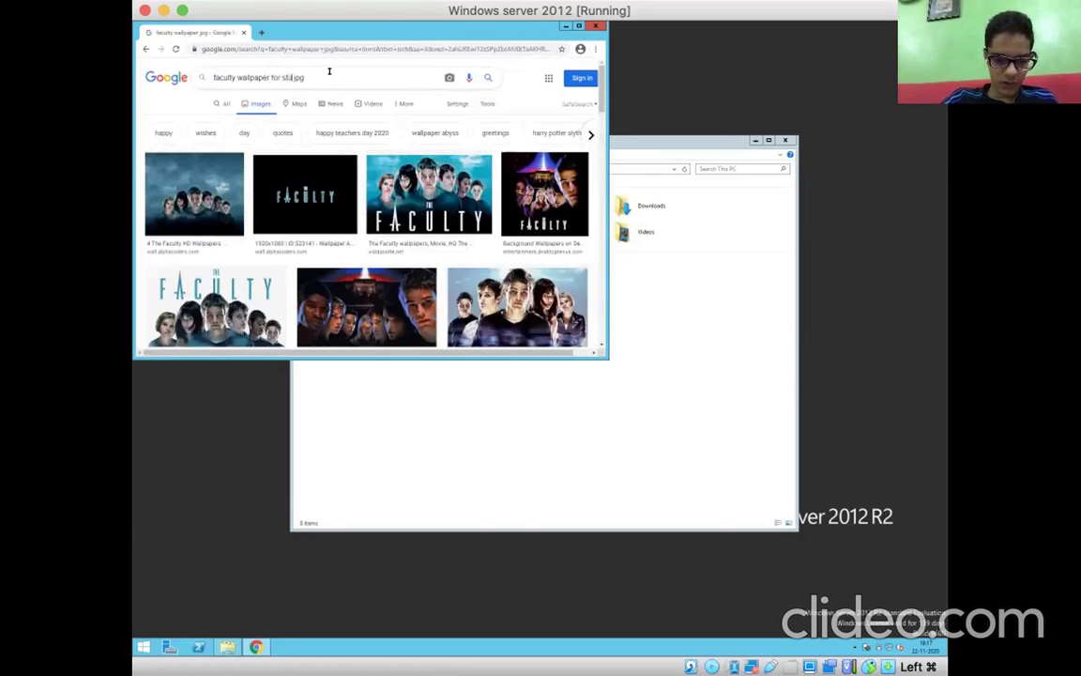
type("ts")
key("Return")
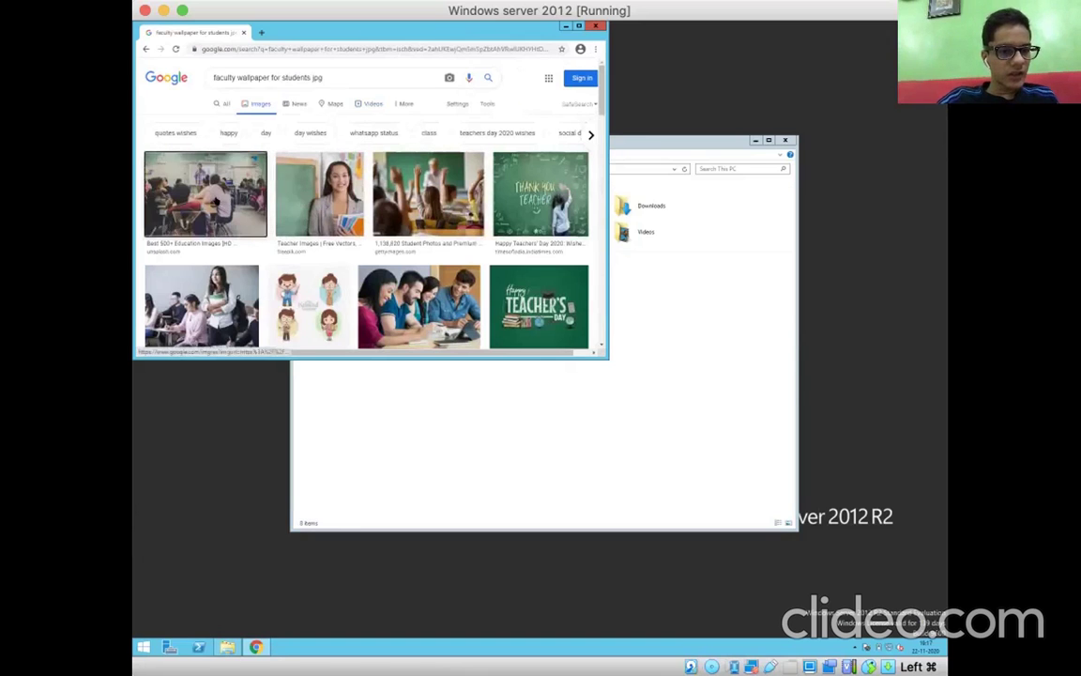
Step: Save the first result's classroom image as facultyimg in JPEG format to the Downloads folder and close the browser
left_click(211, 197)
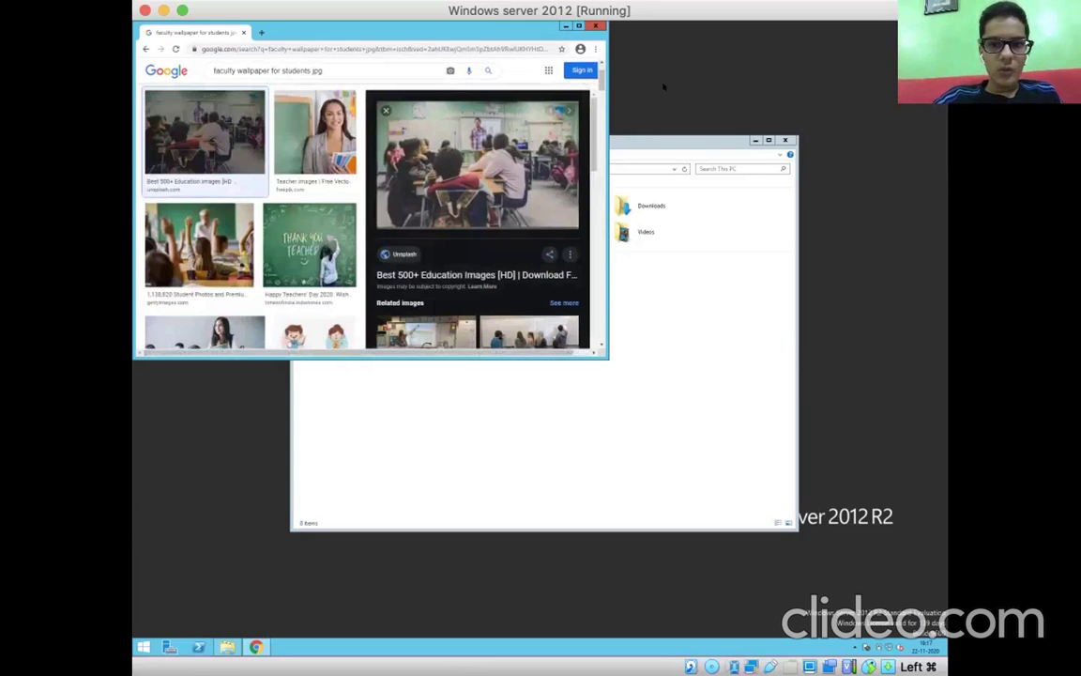
right_click(445, 165)
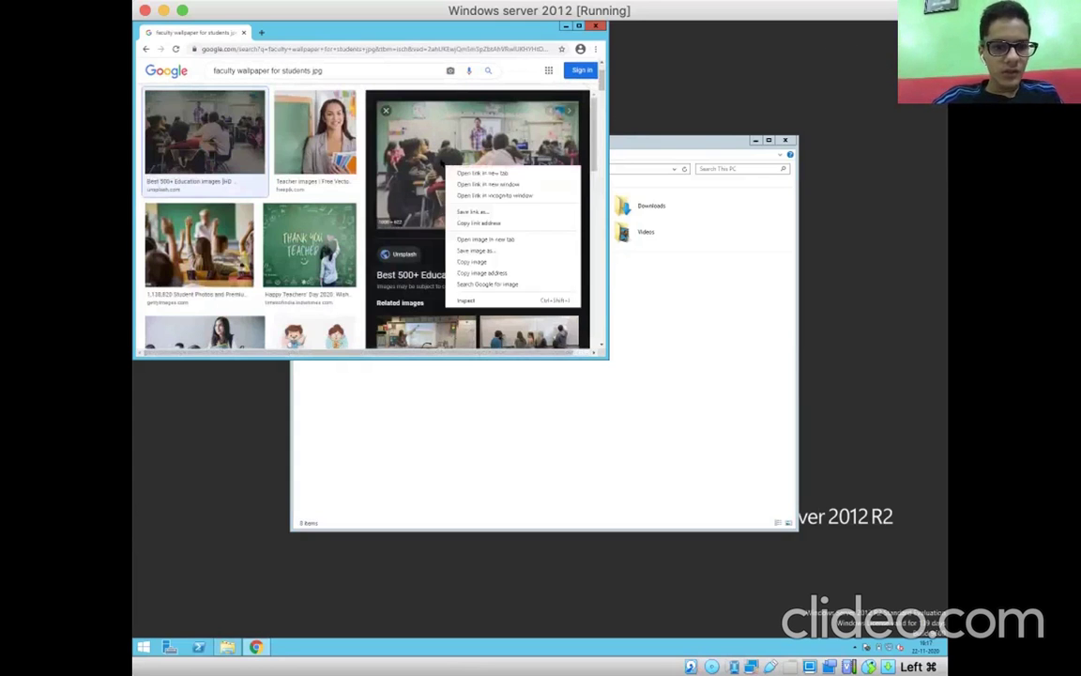
left_click(475, 248)
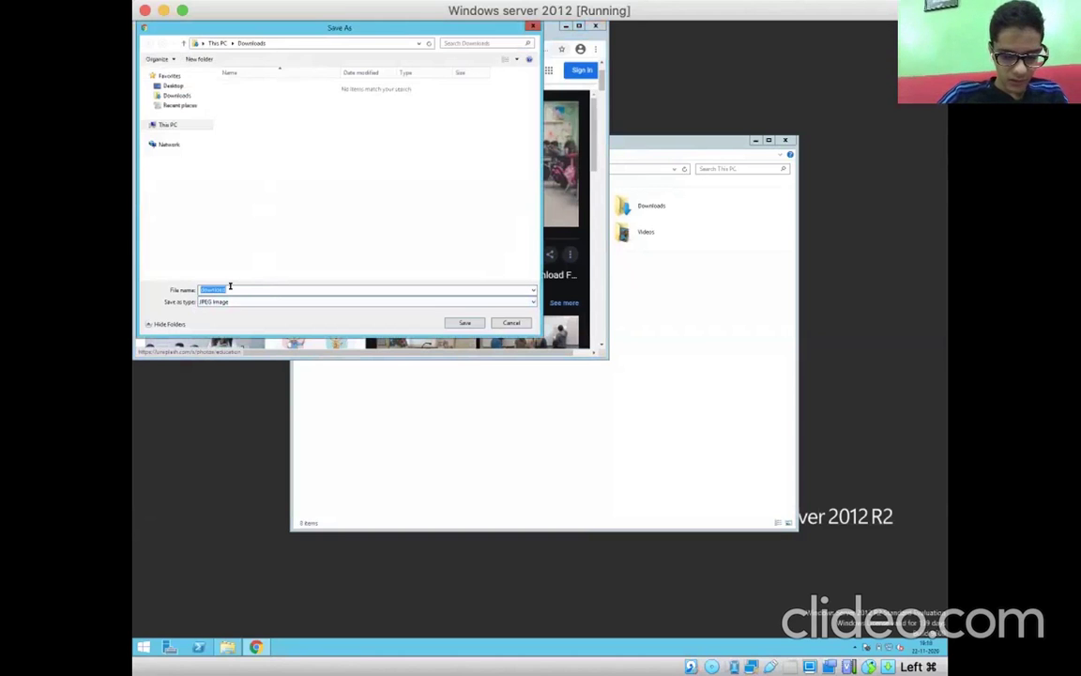
type("fin")
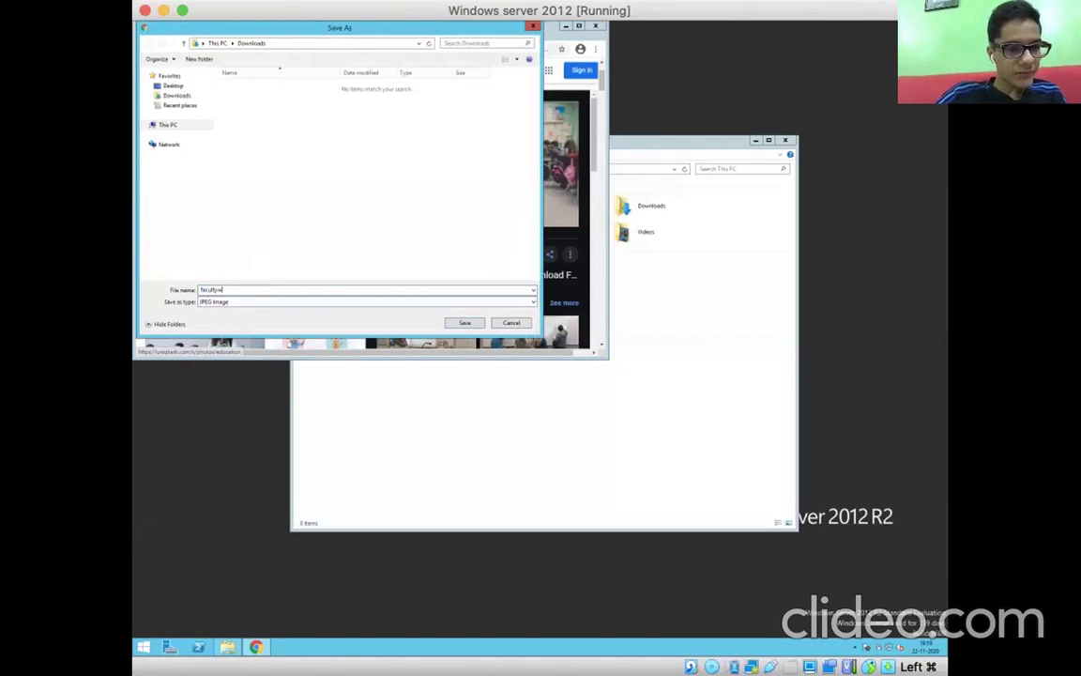
type("ultyimg")
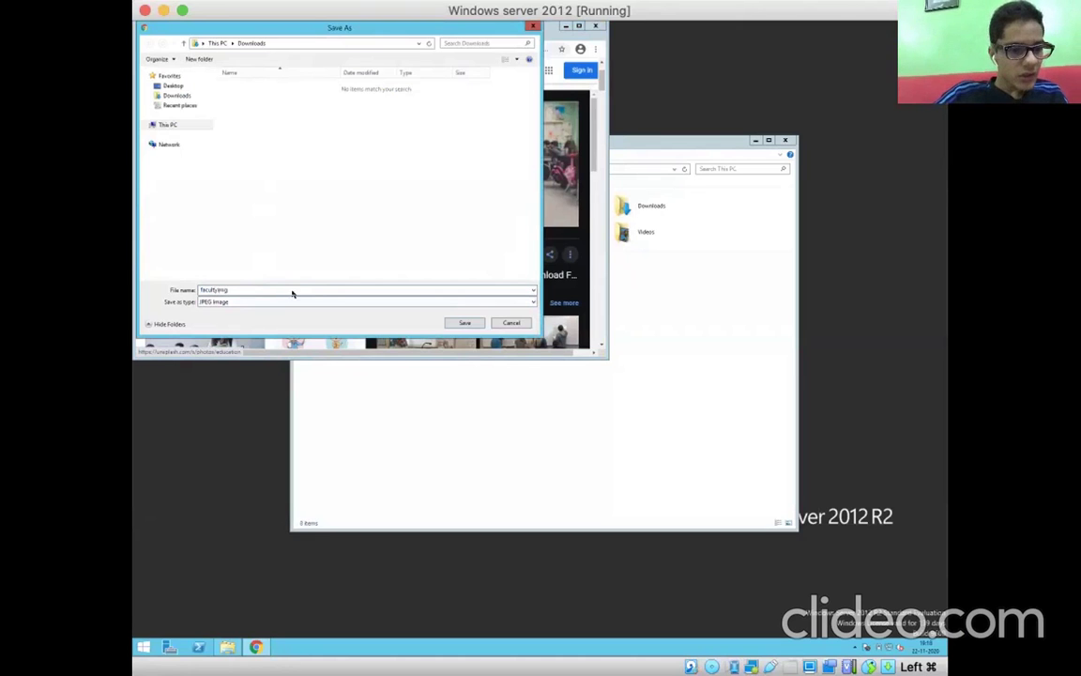
left_click(176, 95)
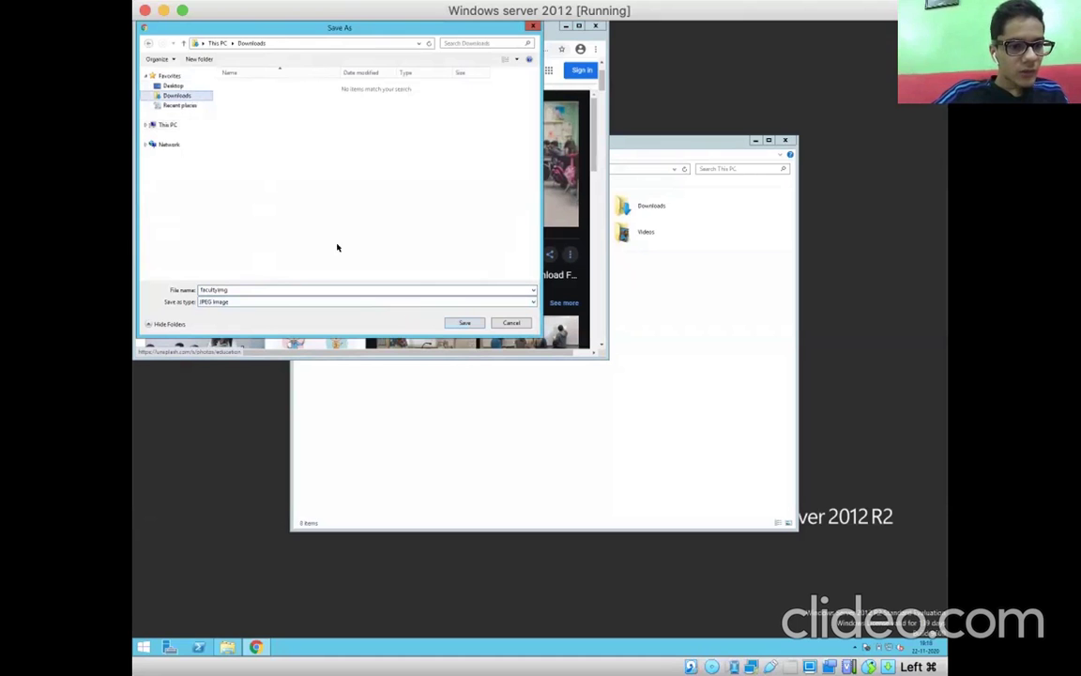
left_click(464, 322)
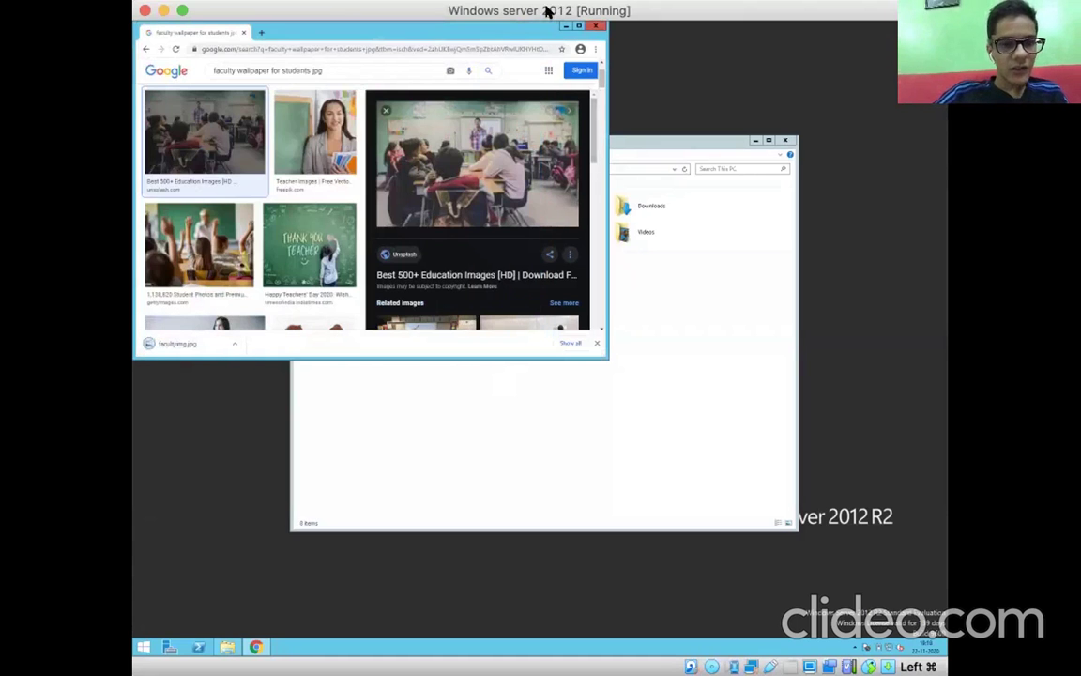
left_click(242, 32)
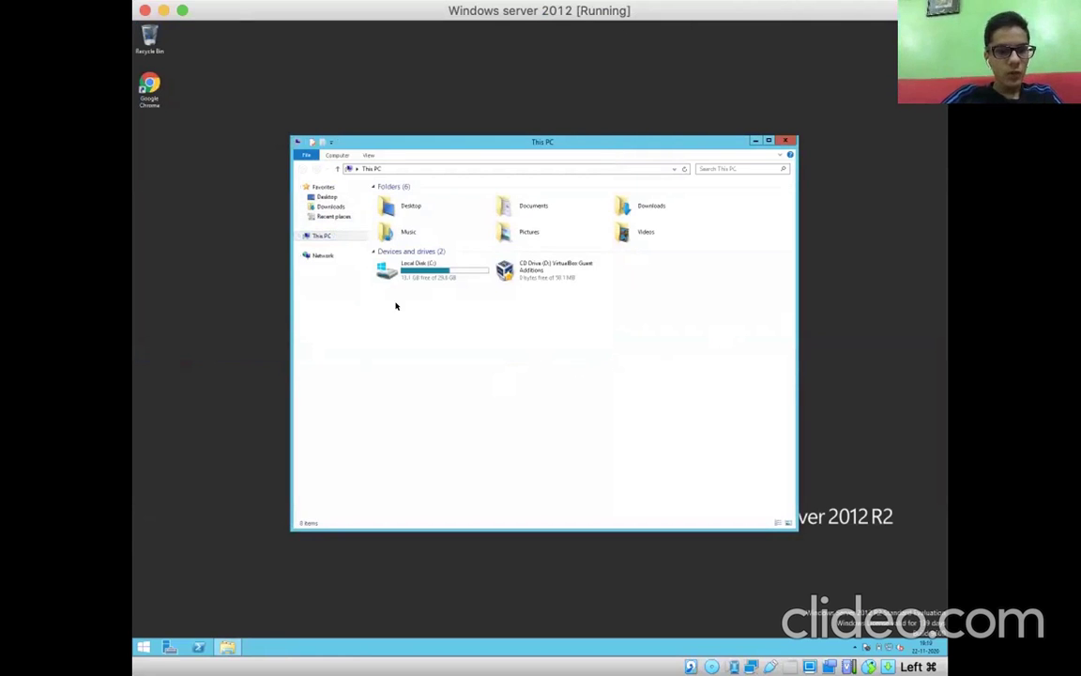
Step: Create a new folder named Wallpaper at the root of Local Disk (C:)
double_click(429, 273)
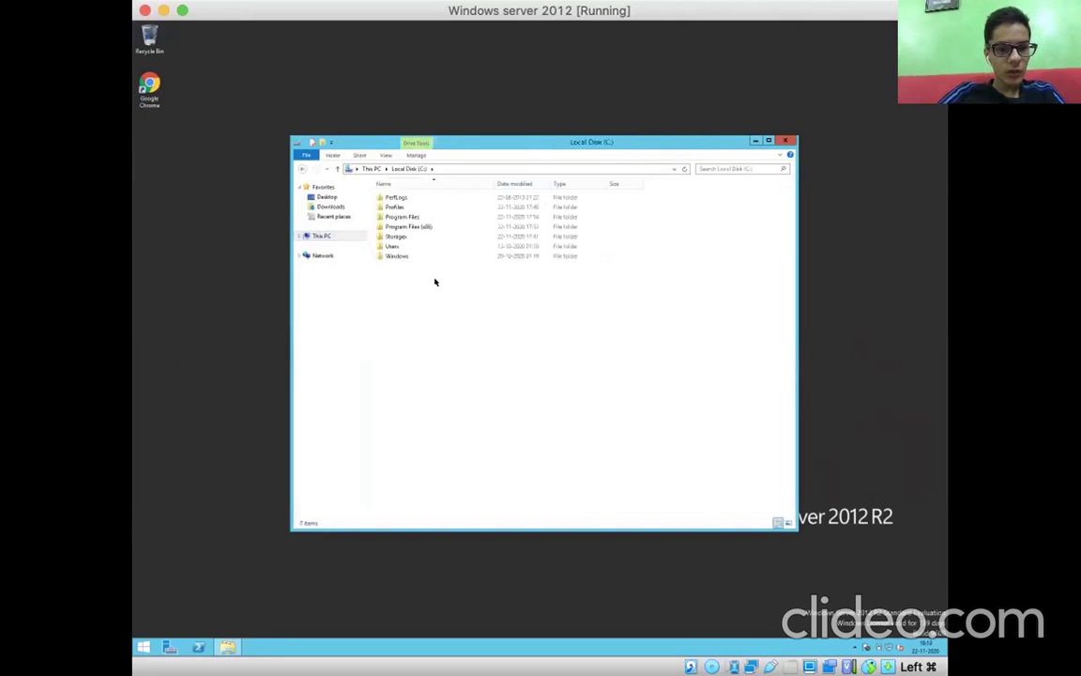
right_click(433, 283)
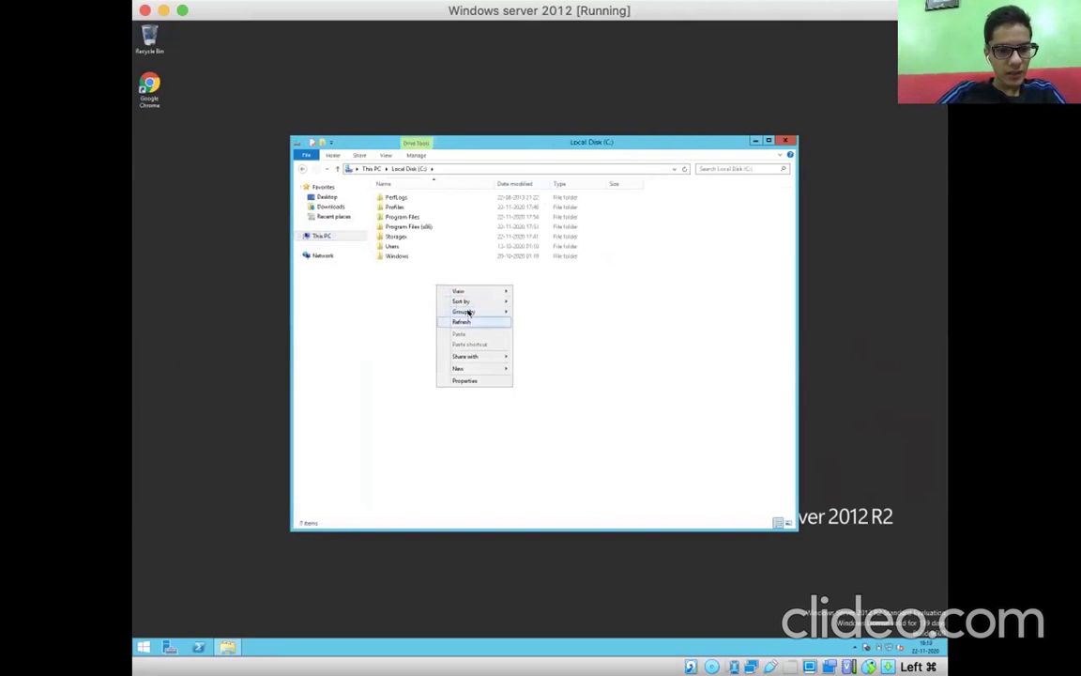
left_click(490, 417)
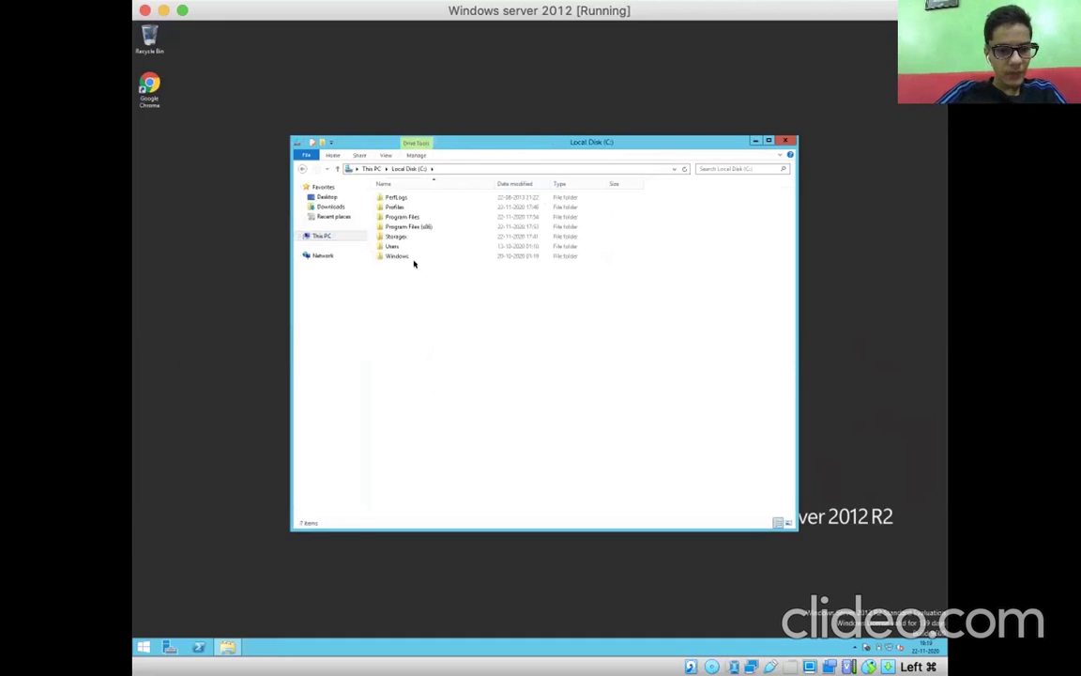
right_click(411, 270)
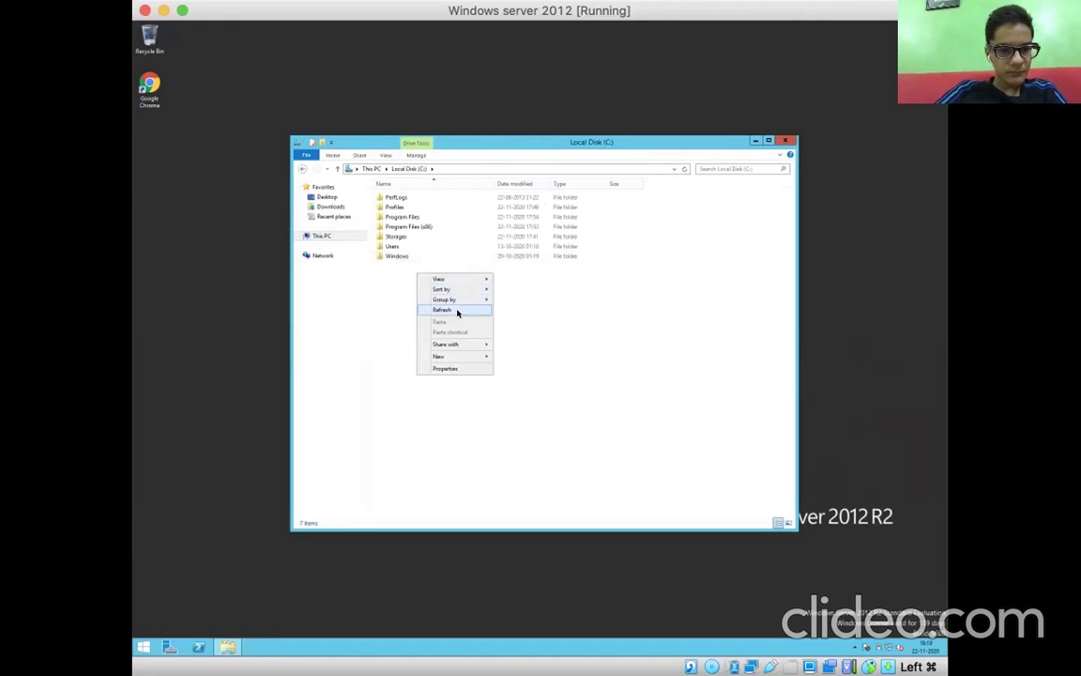
mouse_move(466, 354)
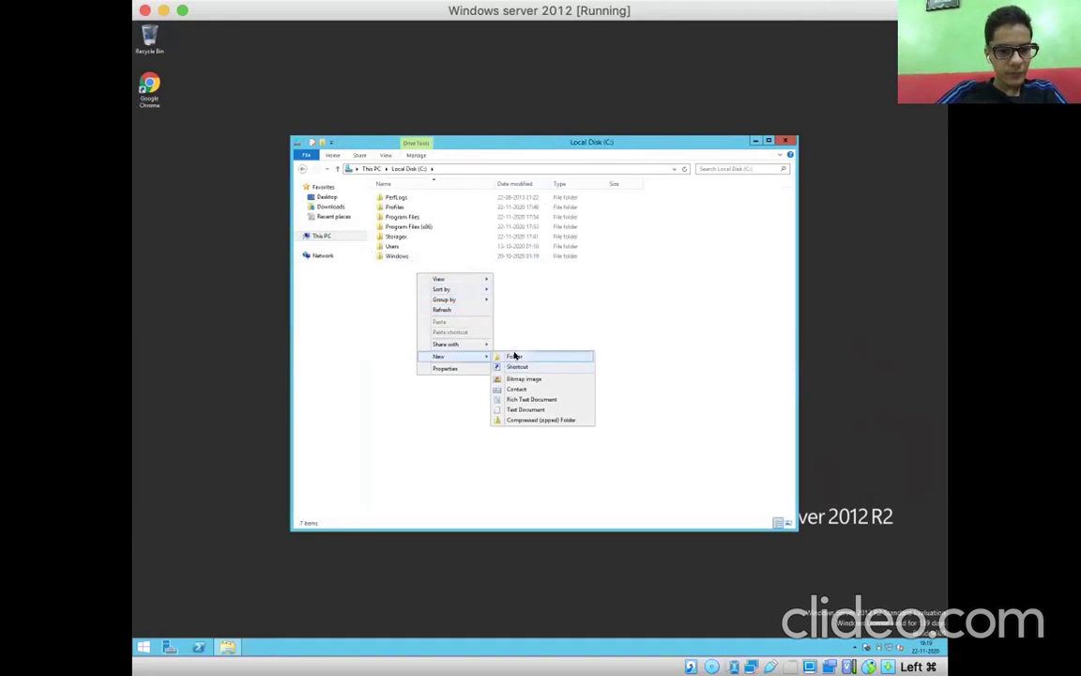
left_click(514, 356)
type("Wallpaper")
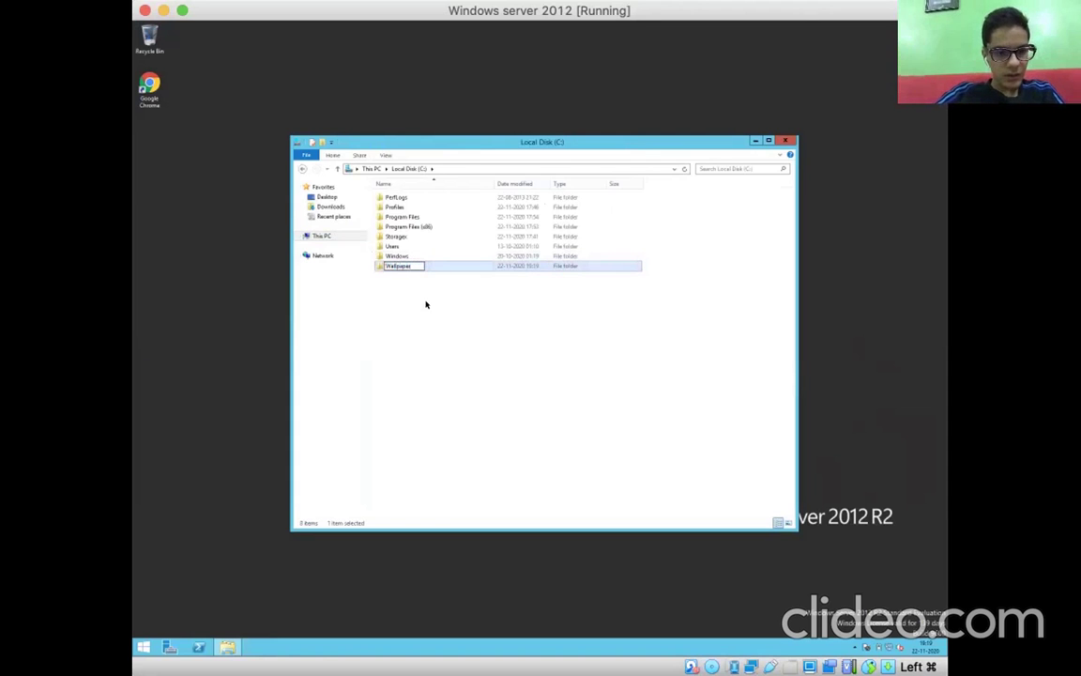
key("Return")
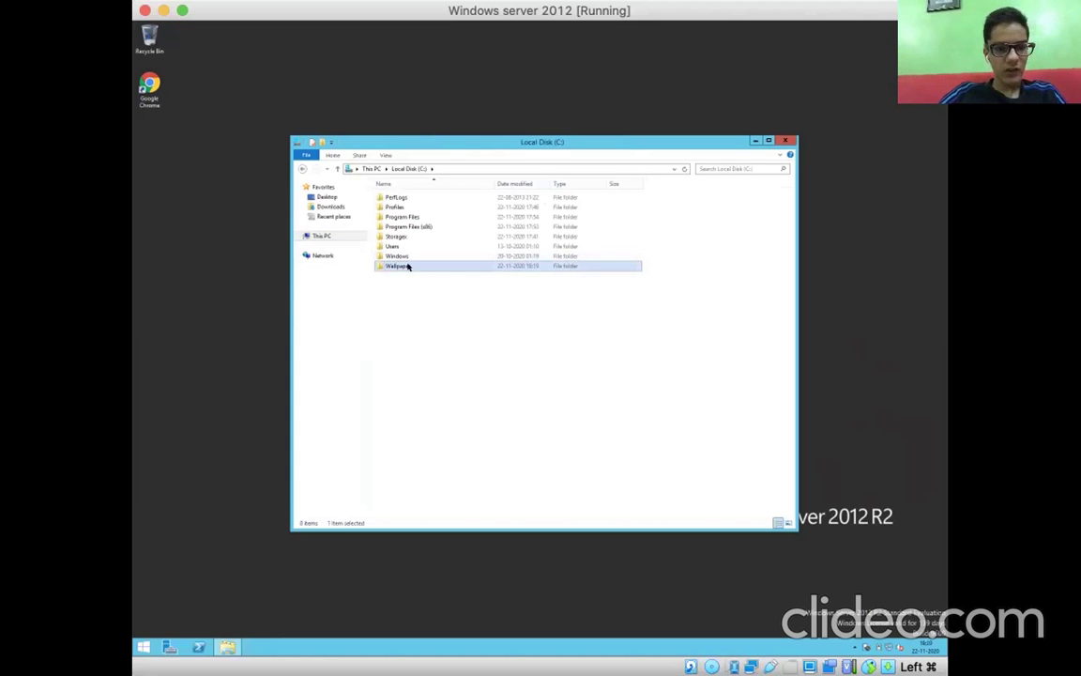
Step: Share the Wallpaper folder through Advanced Sharing under the hidden share name Wallpaper$
right_click(408, 266)
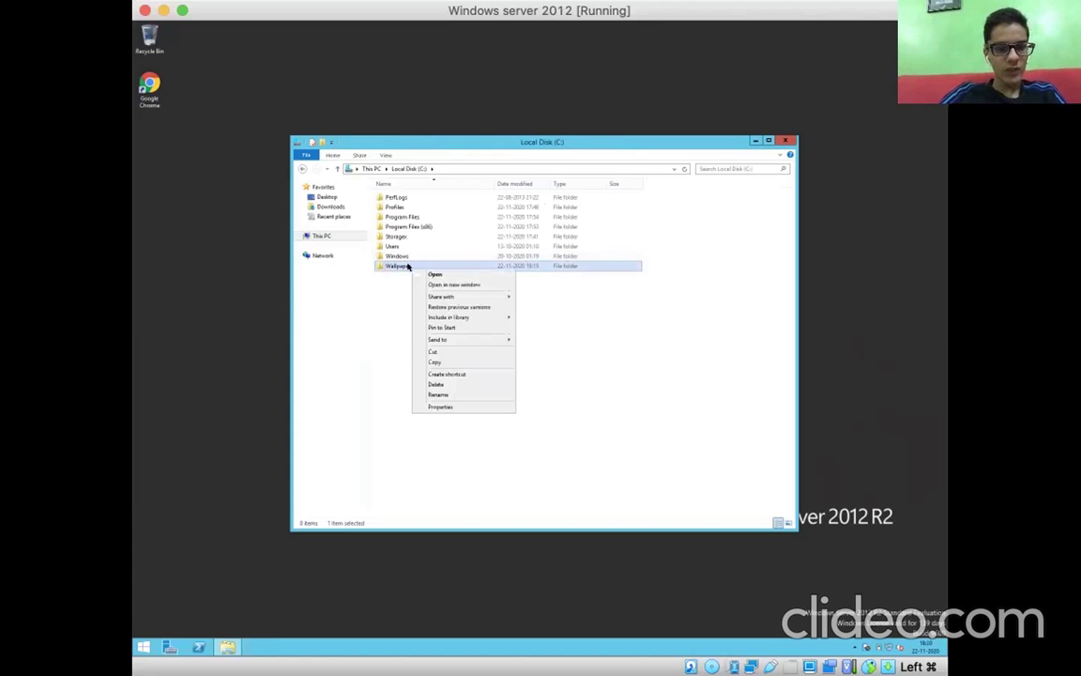
left_click(452, 407)
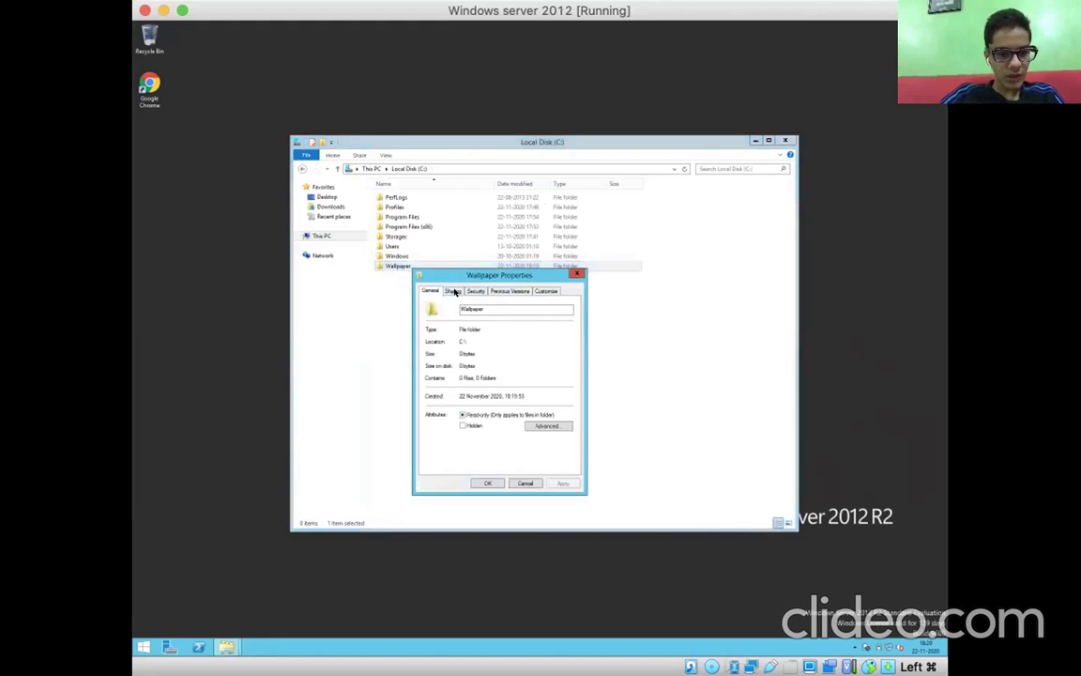
left_click(452, 291)
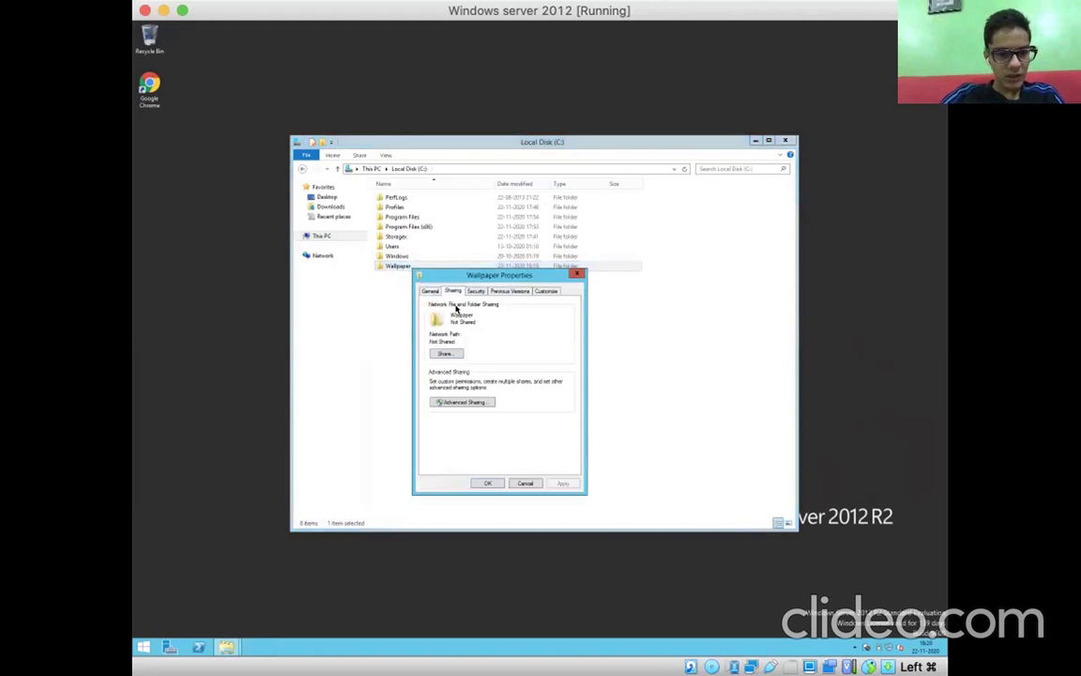
left_click(458, 401)
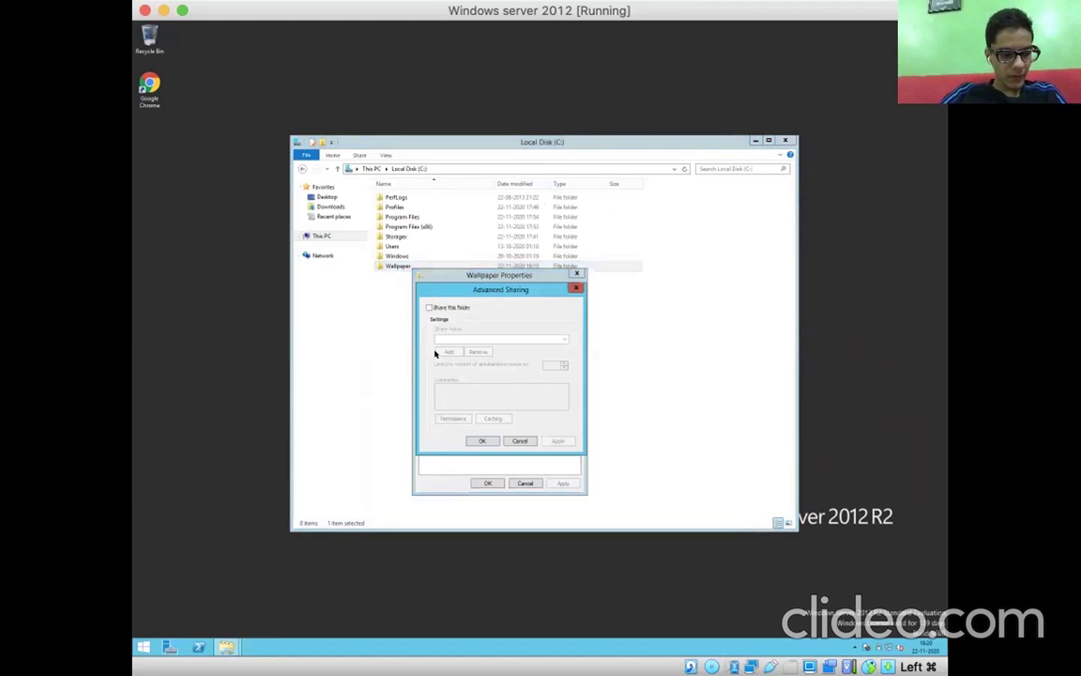
left_click(428, 307)
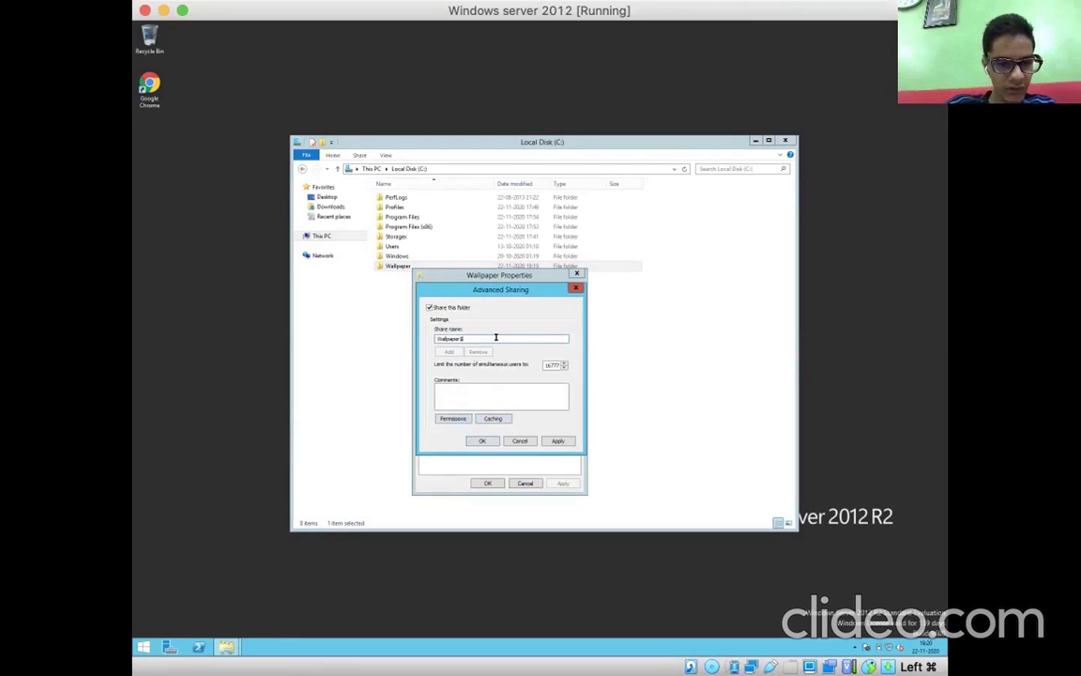
key("Return")
left_click(474, 400)
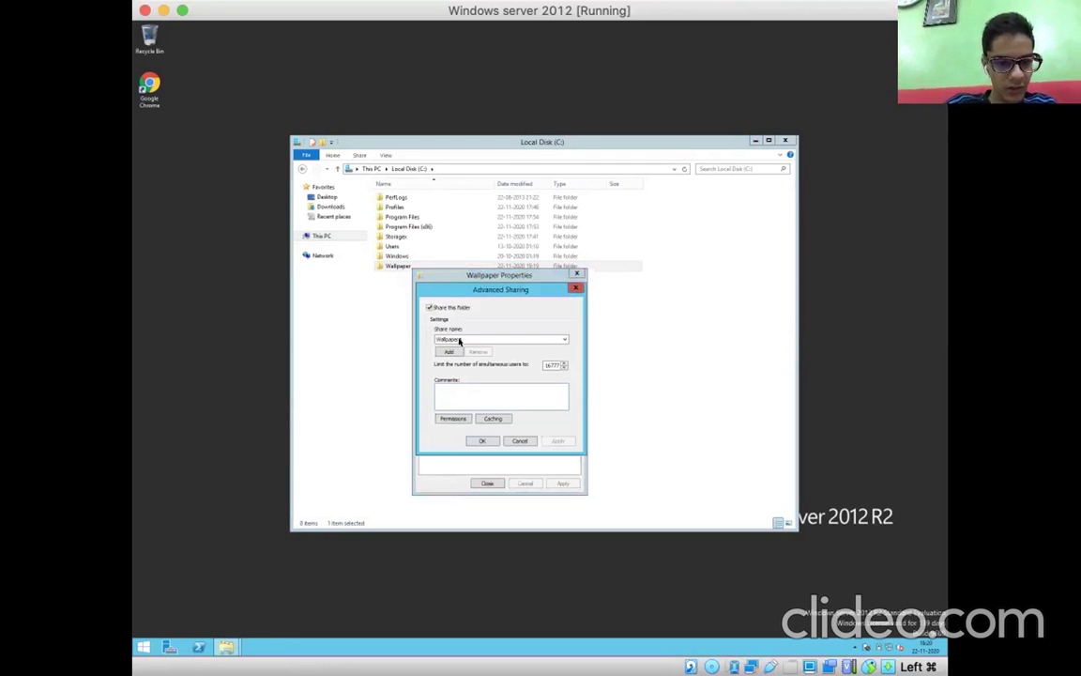
Step: Accept the Wallpaper$ share permissions with only Read allowed for Everyone and confirm the advanced sharing settings
left_click(451, 417)
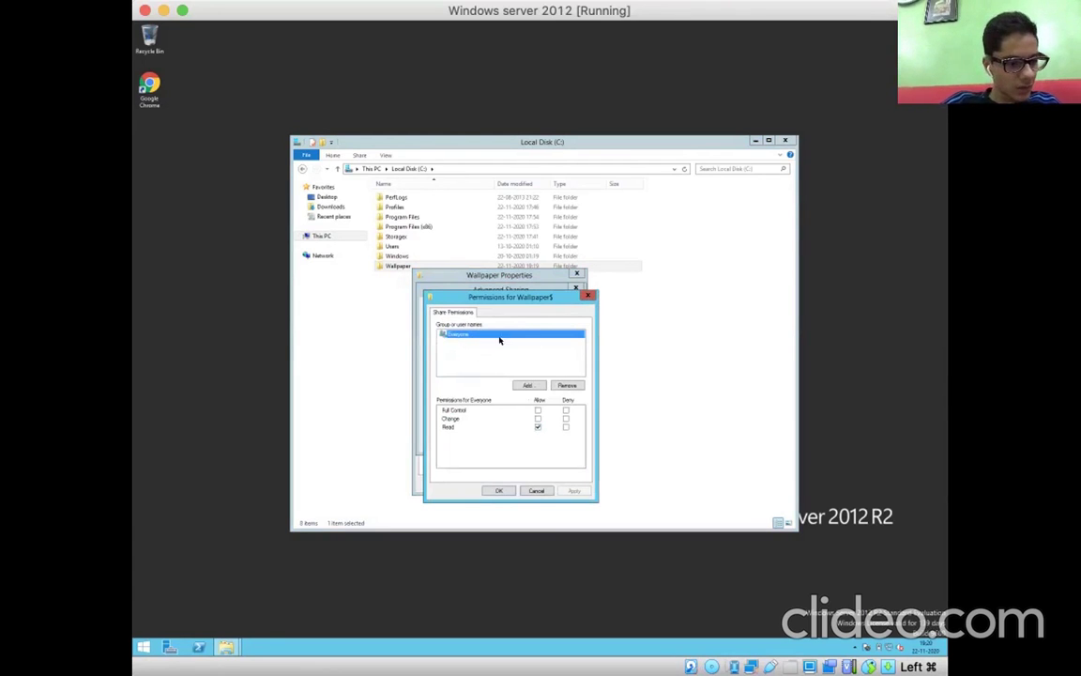
left_click(498, 489)
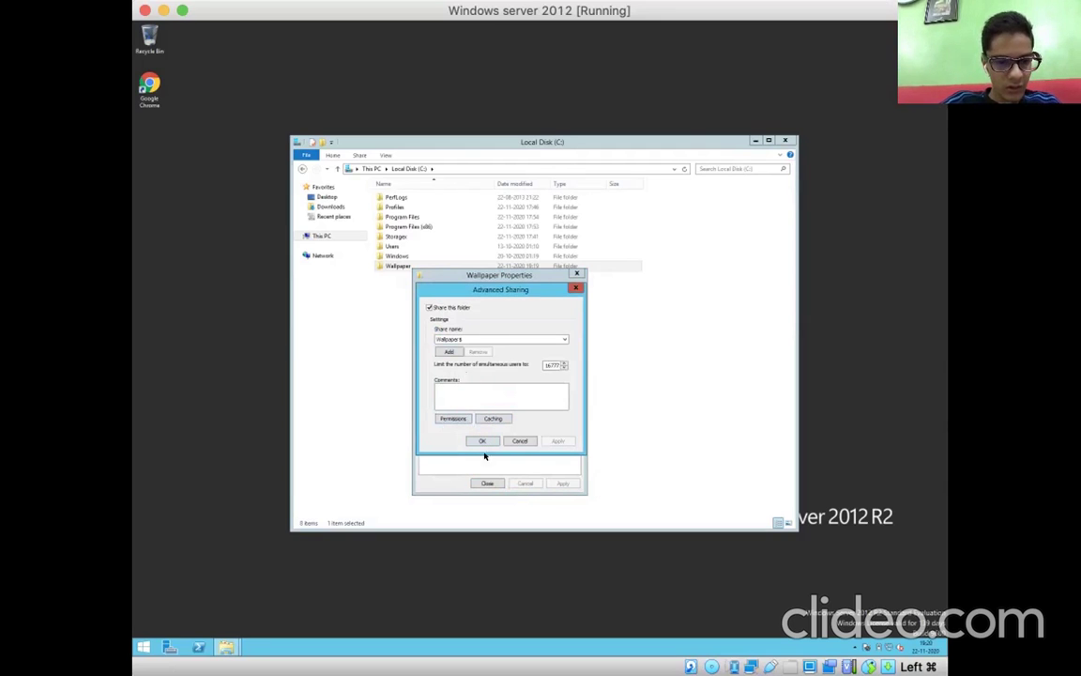
left_click(484, 440)
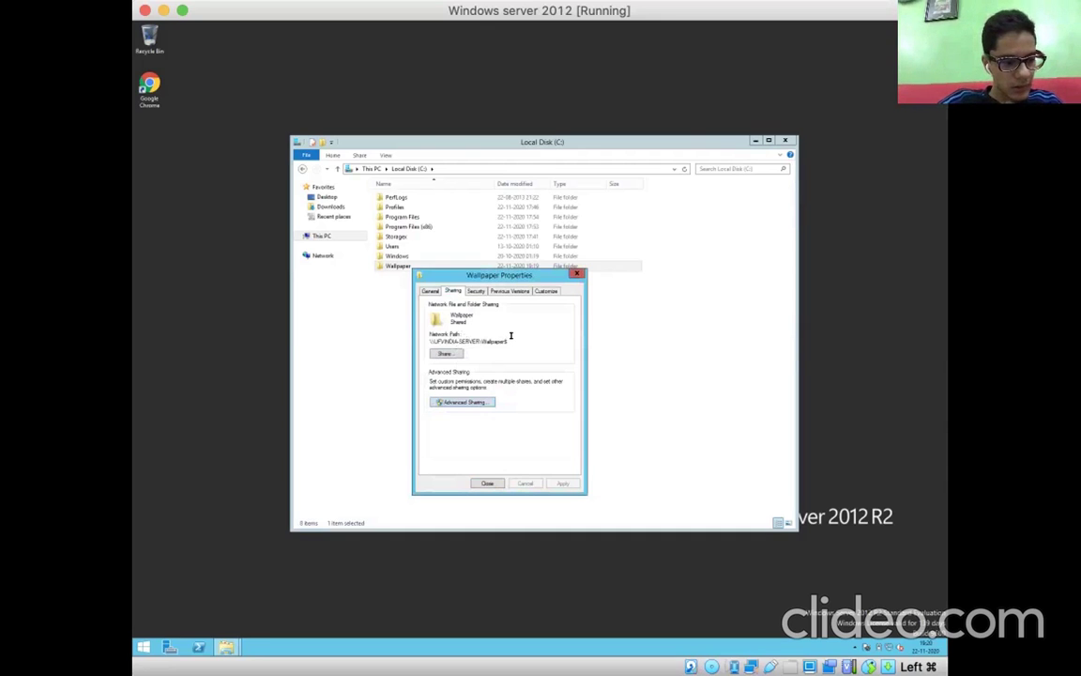
Step: Copy the Wallpaper folder's network path from its sharing properties and close the properties window
left_click_drag(510, 335, 413, 333)
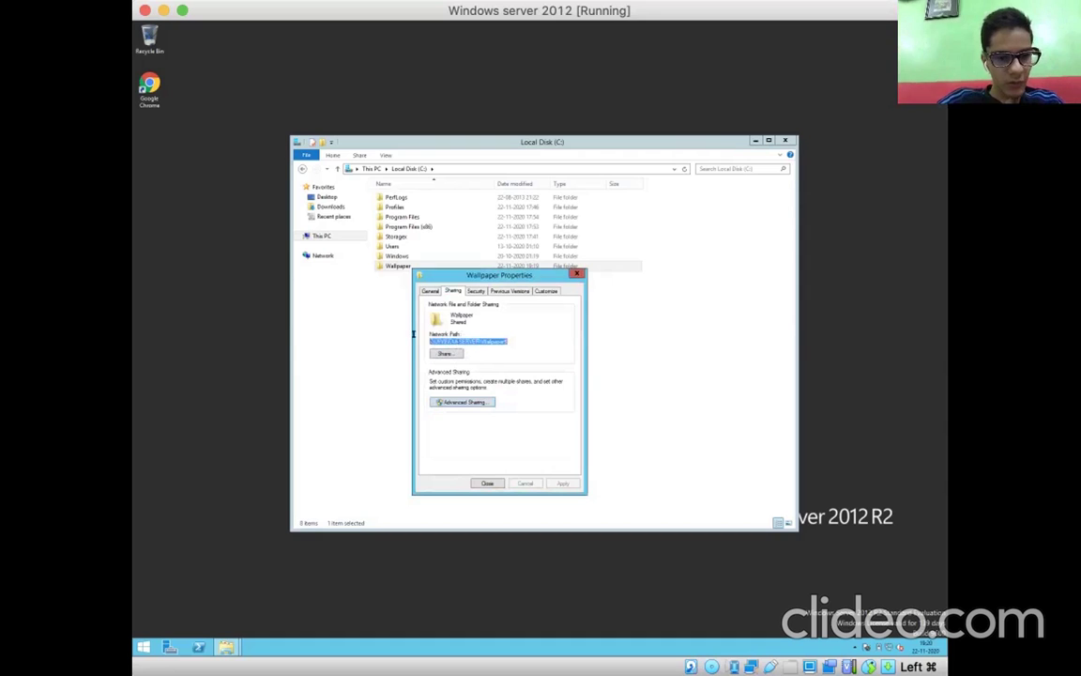
right_click(453, 342)
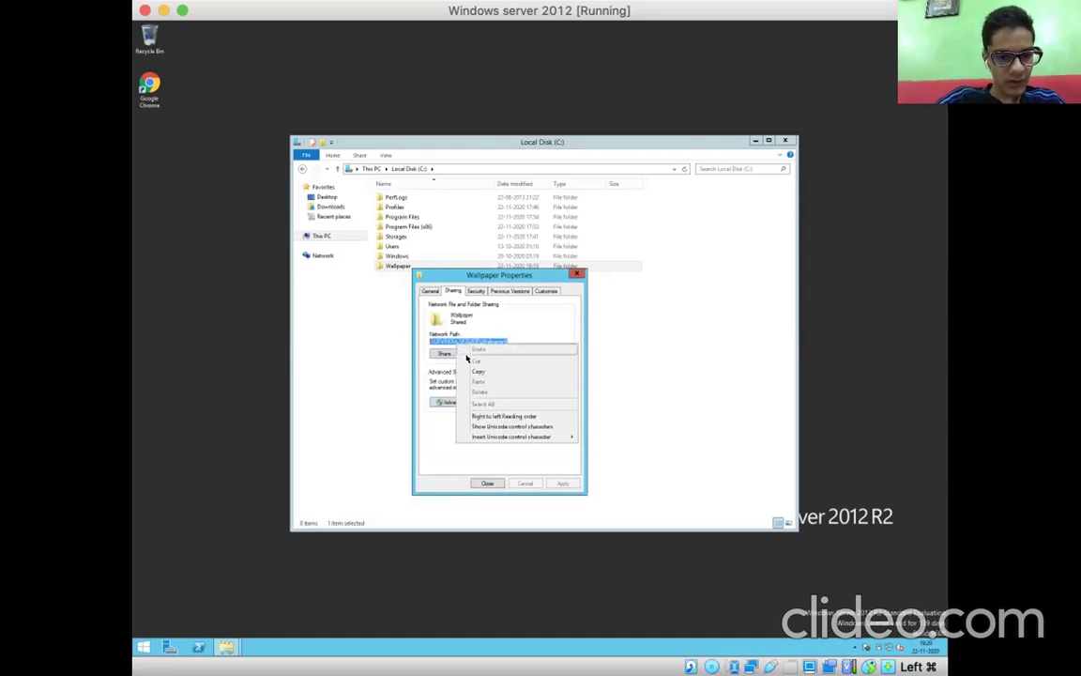
left_click(475, 369)
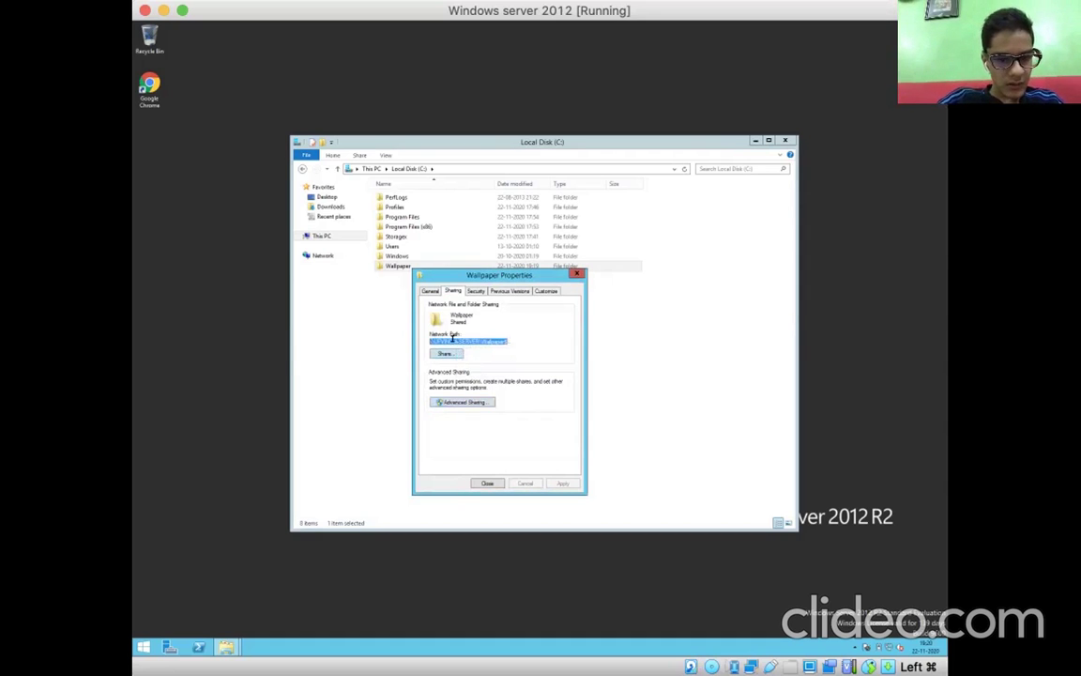
left_click(486, 483)
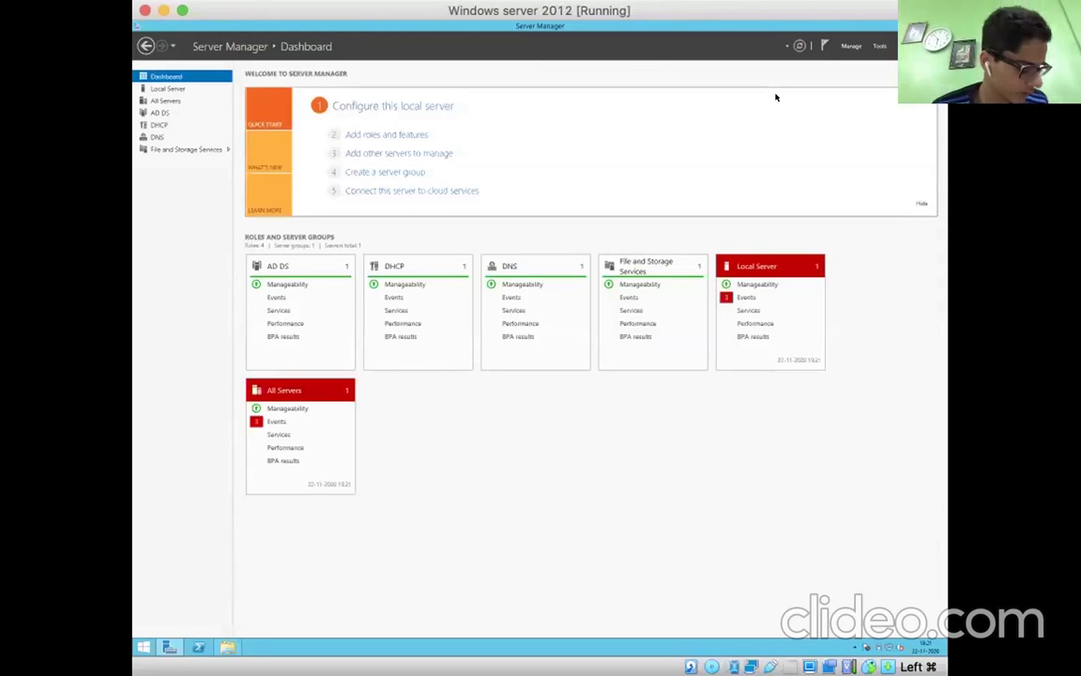
Step: Open Group Policy Management from Server Manager and expand the forest down to the contents of the ufvindia.local domain
left_click(879, 45)
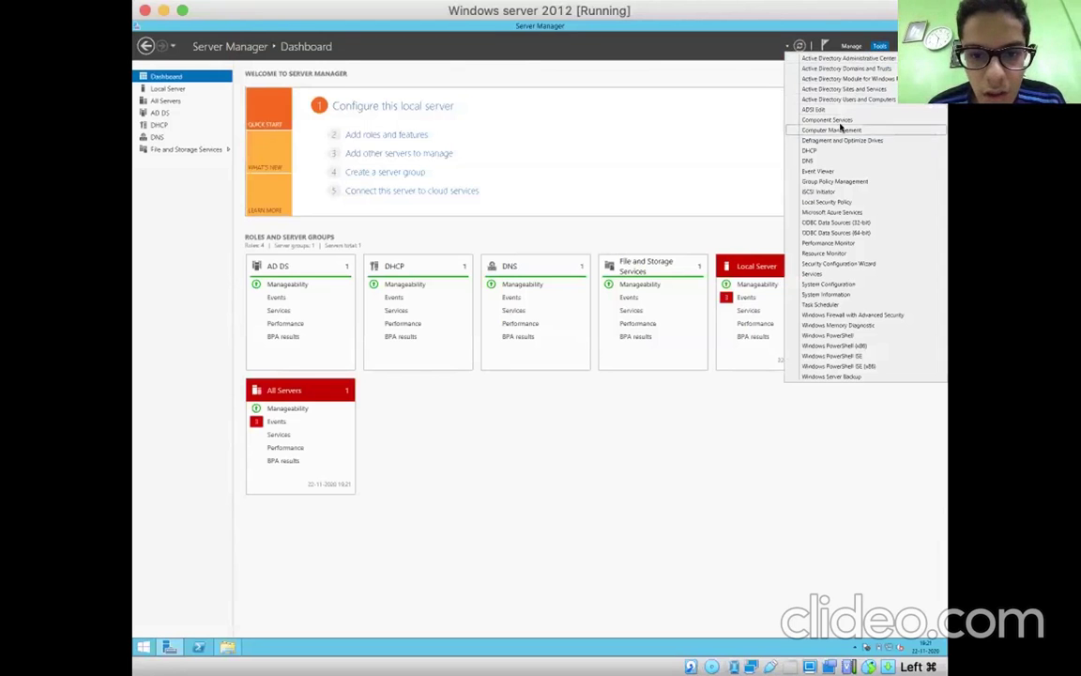
left_click(850, 181)
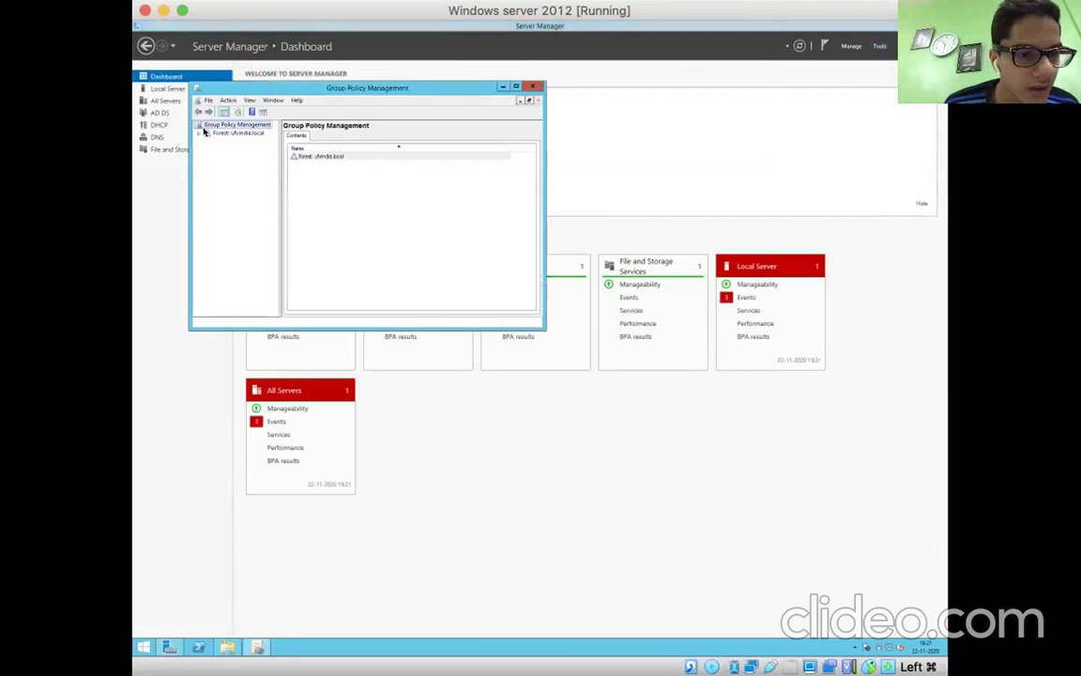
left_click(200, 133)
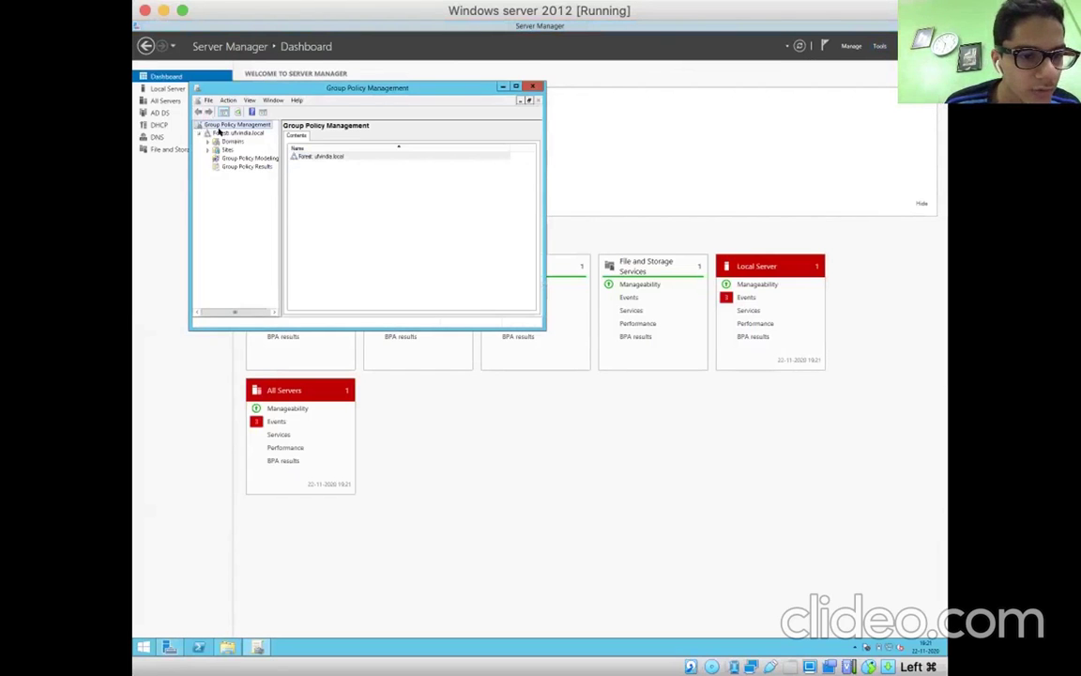
left_click(235, 133)
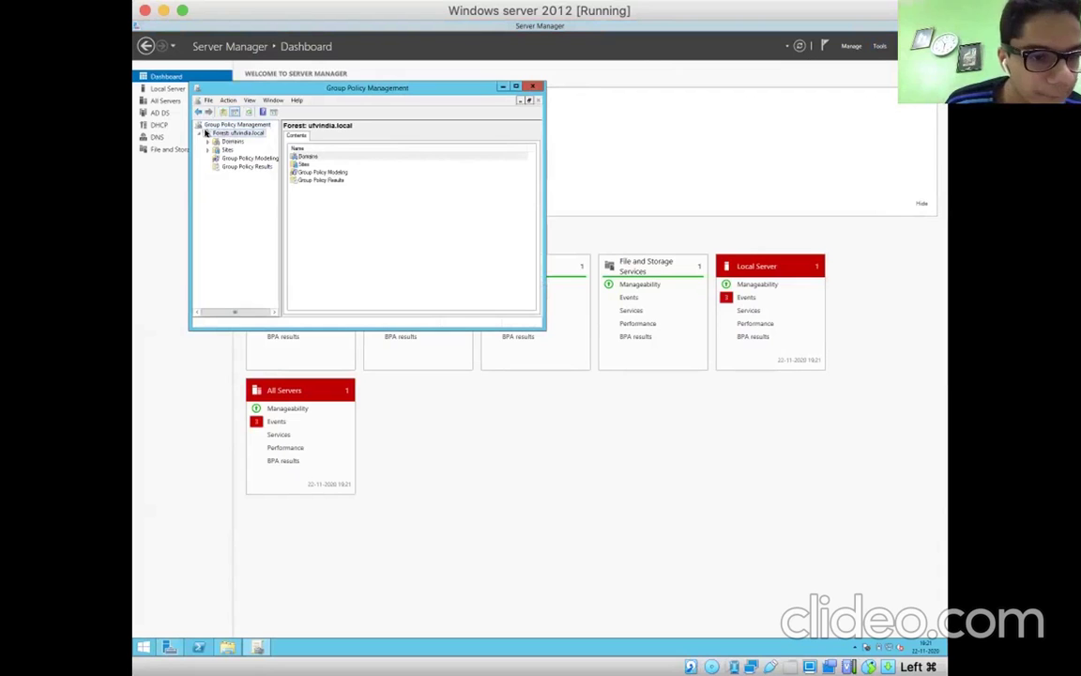
left_click(207, 140)
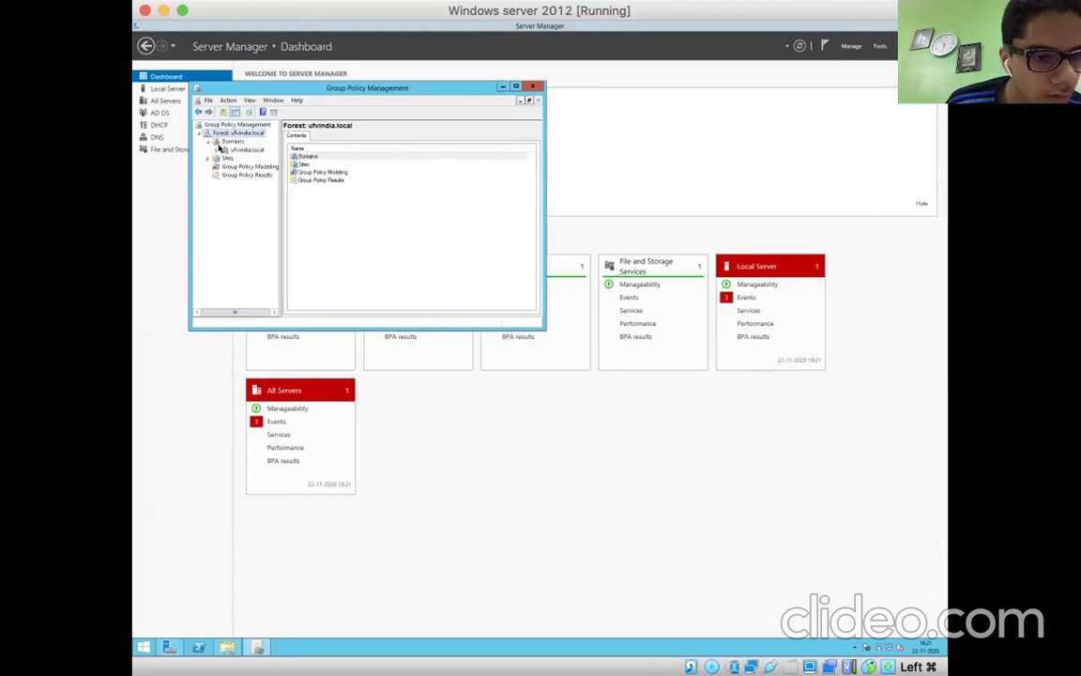
left_click(242, 150)
left_click(217, 149)
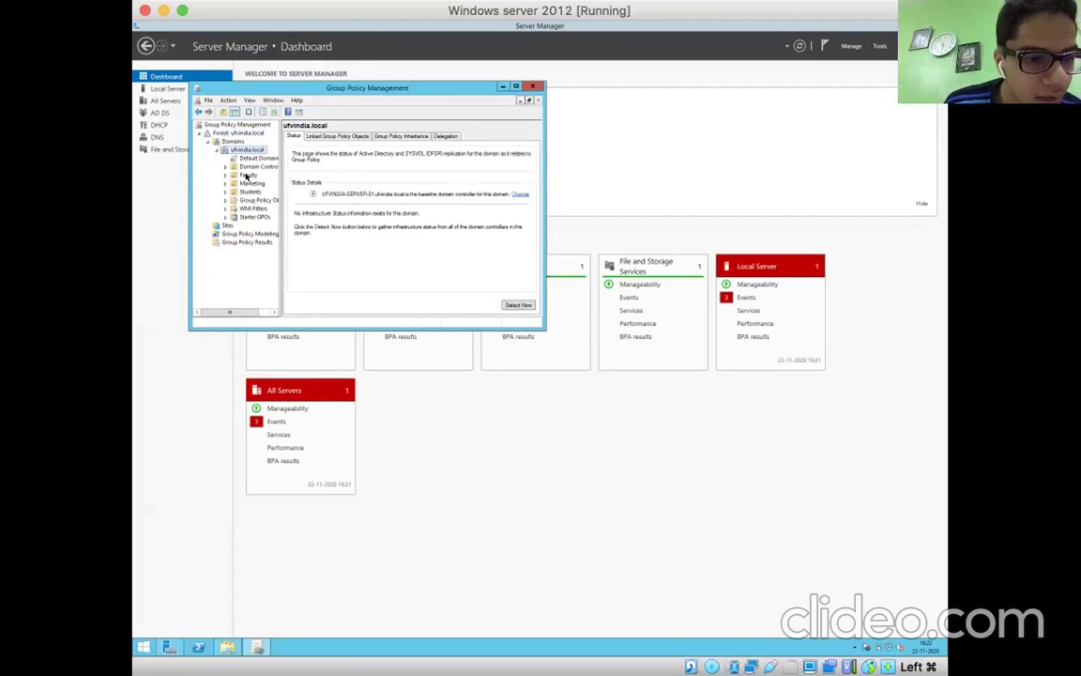
Step: Create a GPO named Wallpaper_policy linked to the Faculty organizational unit, without a source starter GPO
right_click(246, 176)
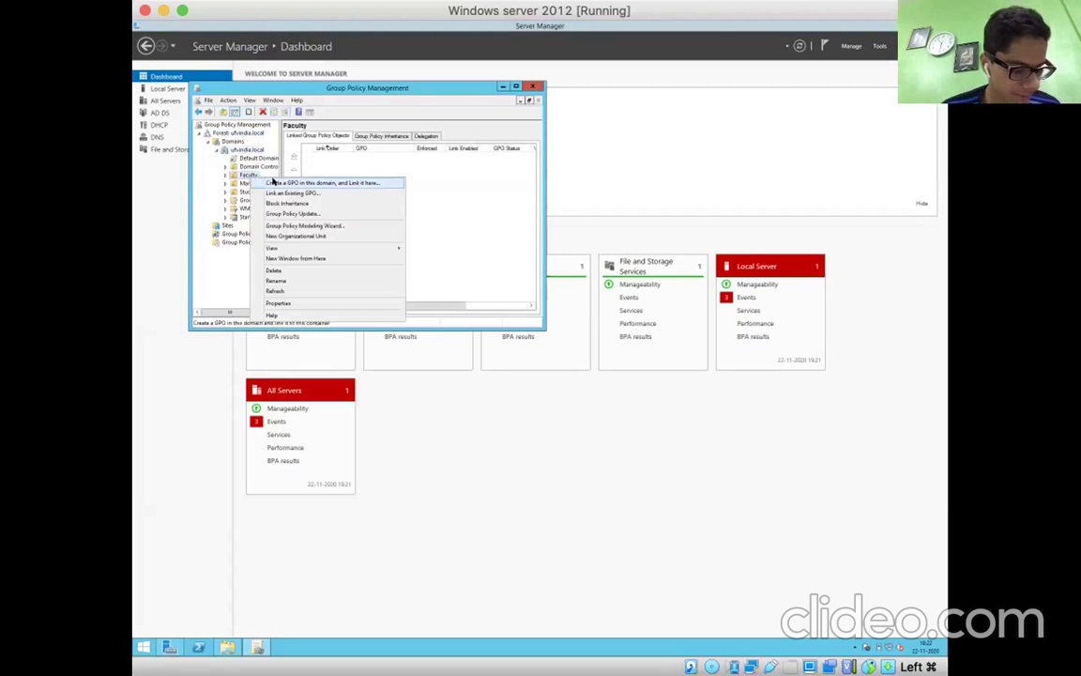
left_click(274, 181)
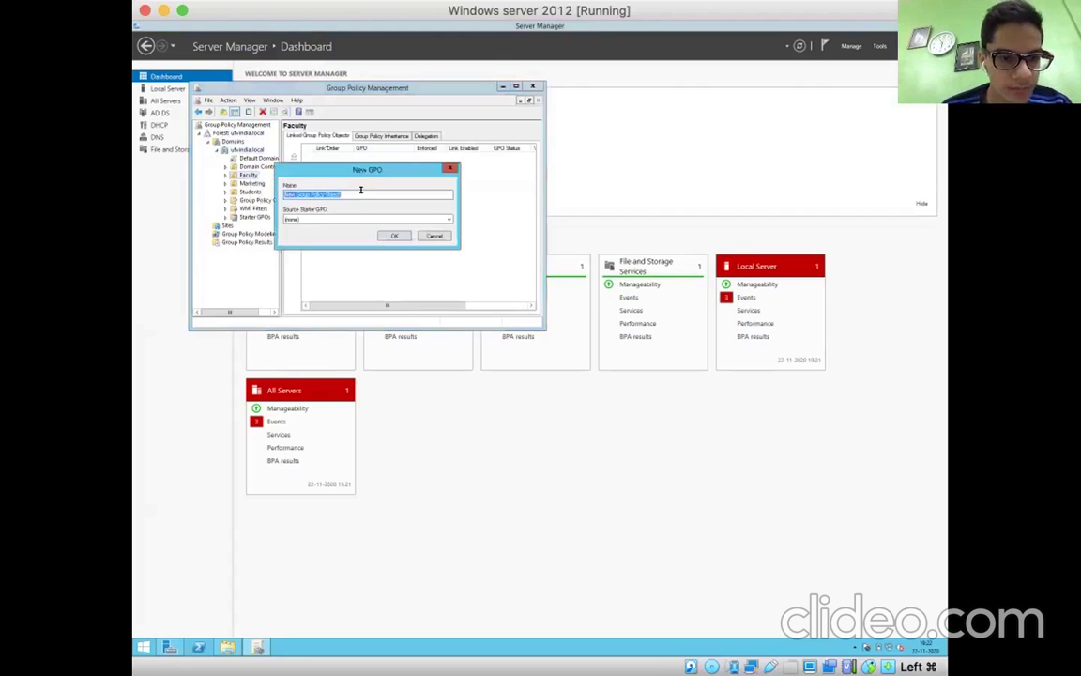
type("nt")
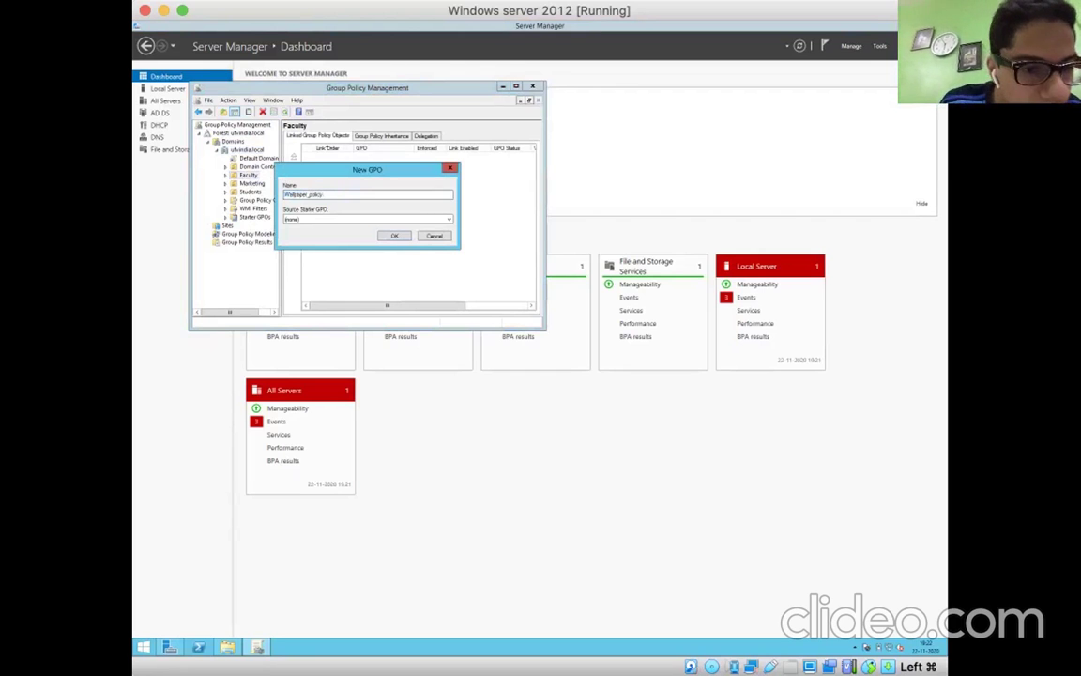
left_click(393, 236)
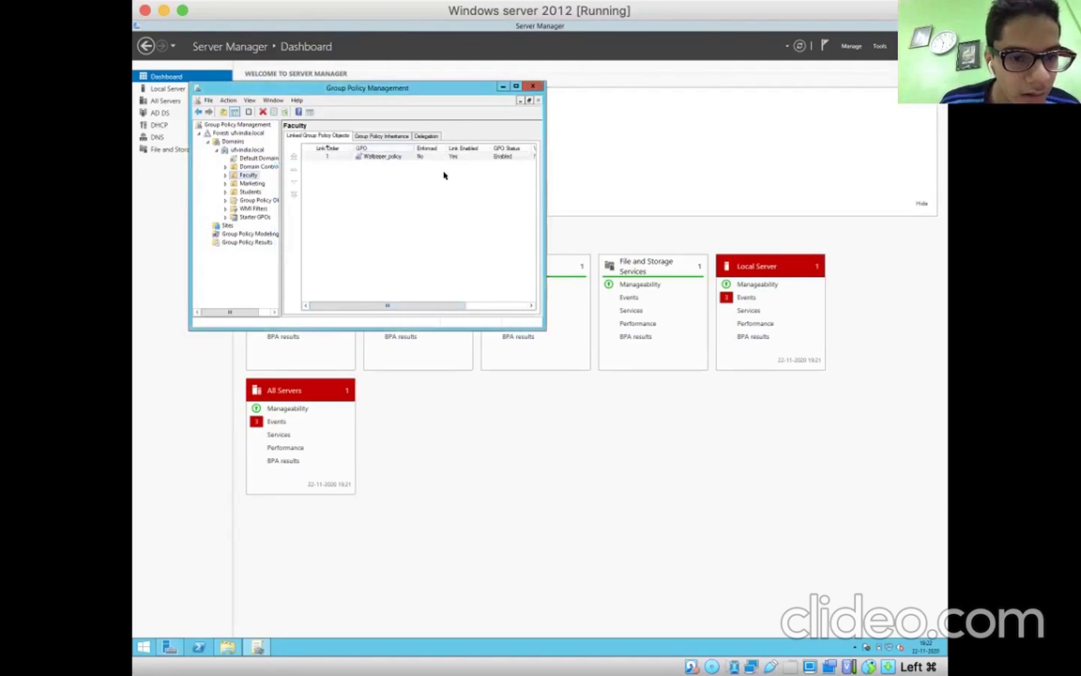
Step: Open Wallpaper_policy and remove Authenticated Users from its security filtering, accepting both confirmations
double_click(389, 156)
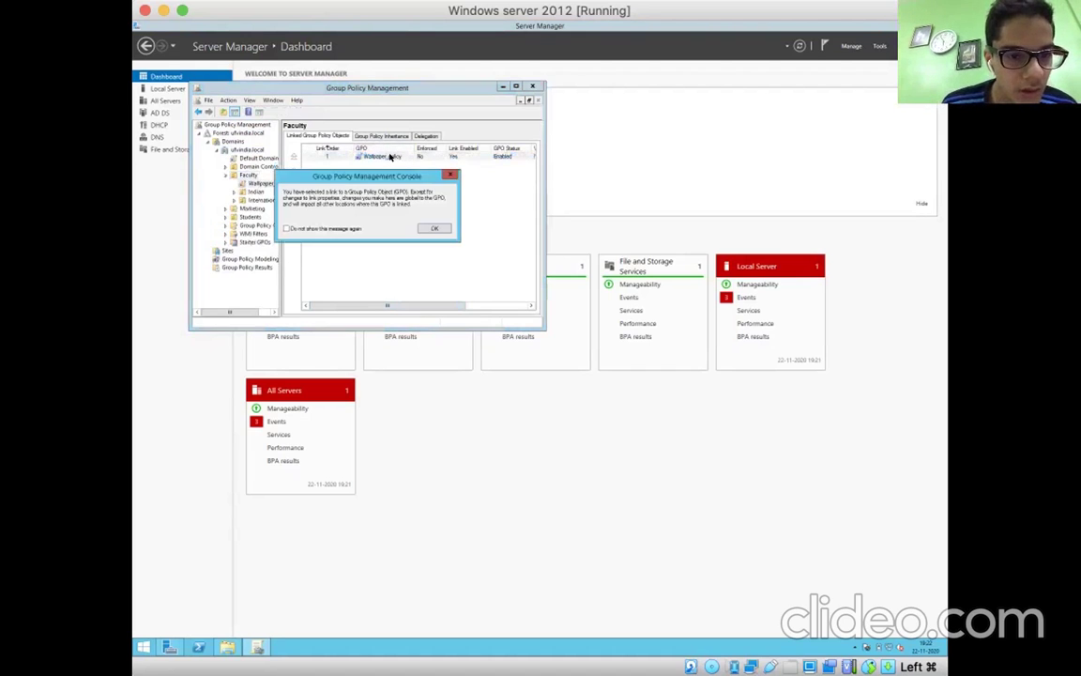
left_click(424, 225)
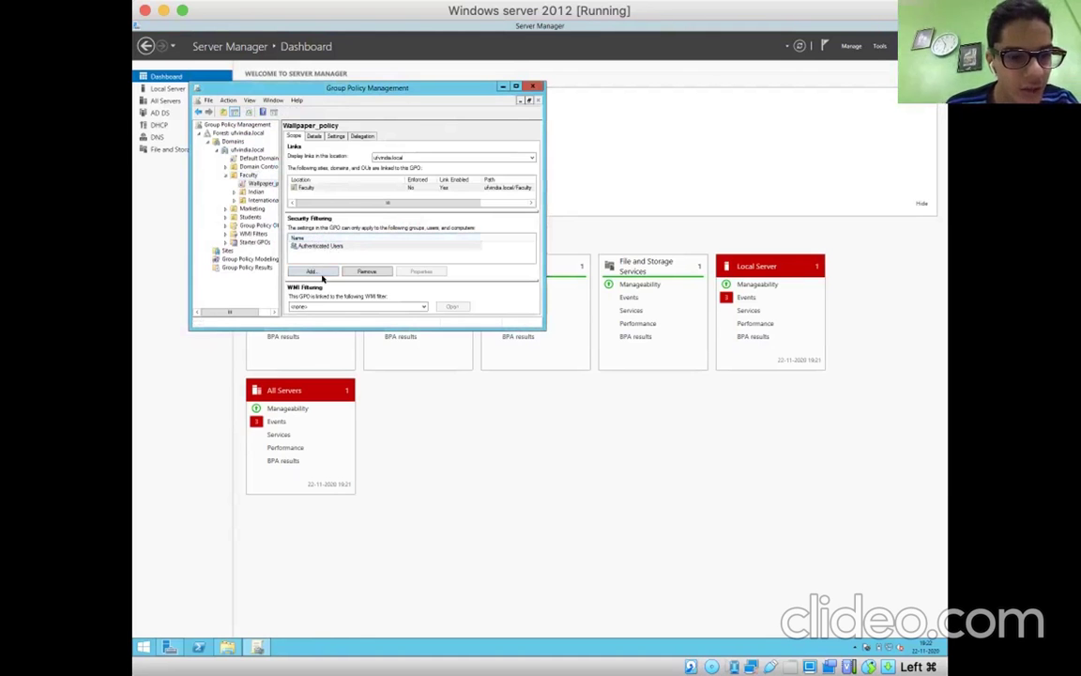
left_click(321, 246)
right_click(324, 247)
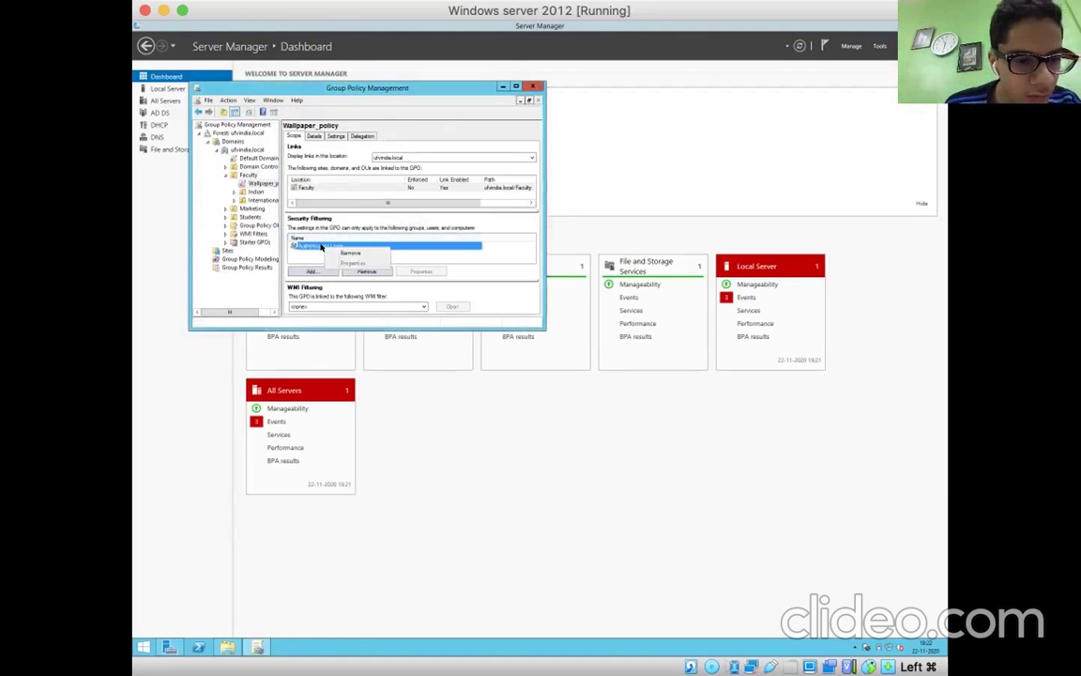
left_click(336, 252)
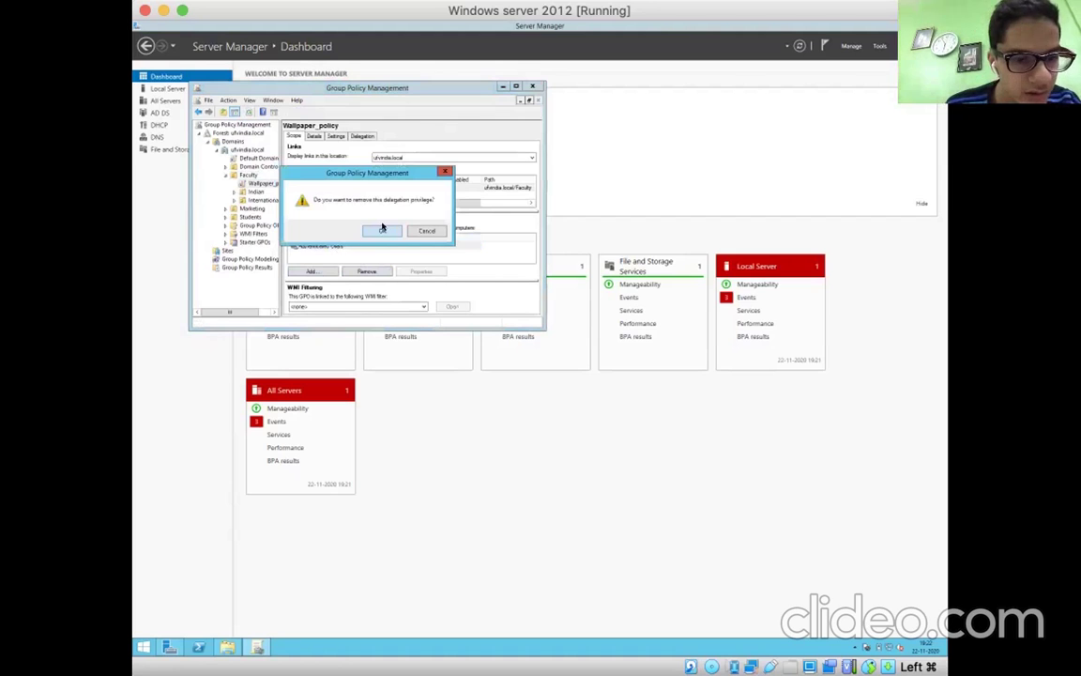
left_click(381, 231)
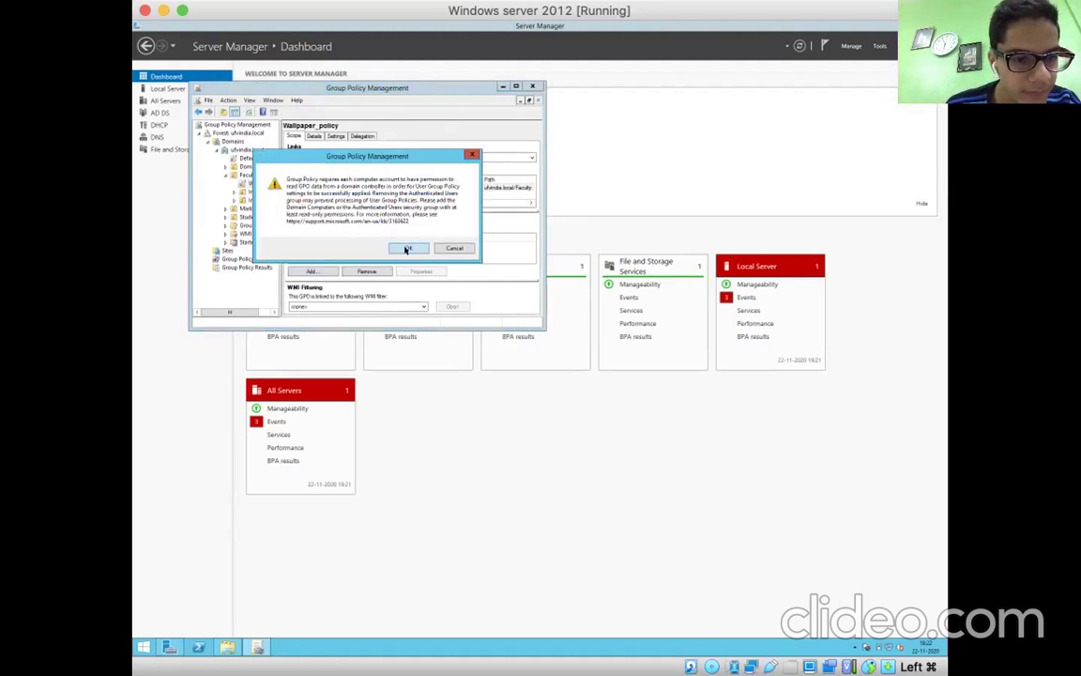
left_click(406, 249)
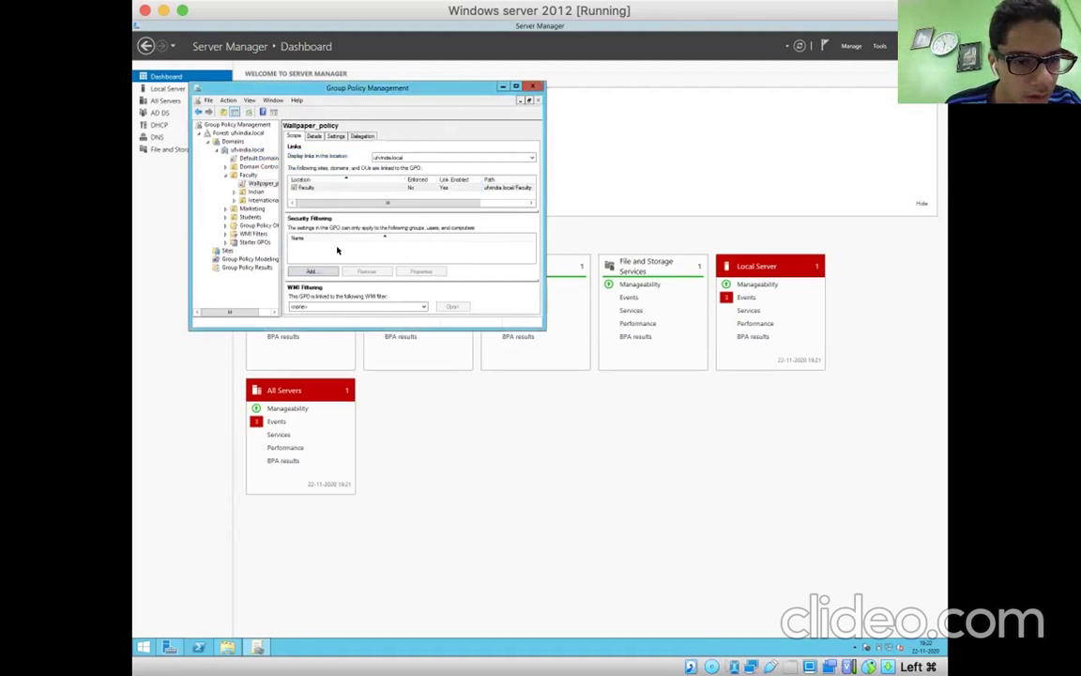
Step: Add the Faculty group to the security filtering of Wallpaper_policy after checking its name
left_click(311, 270)
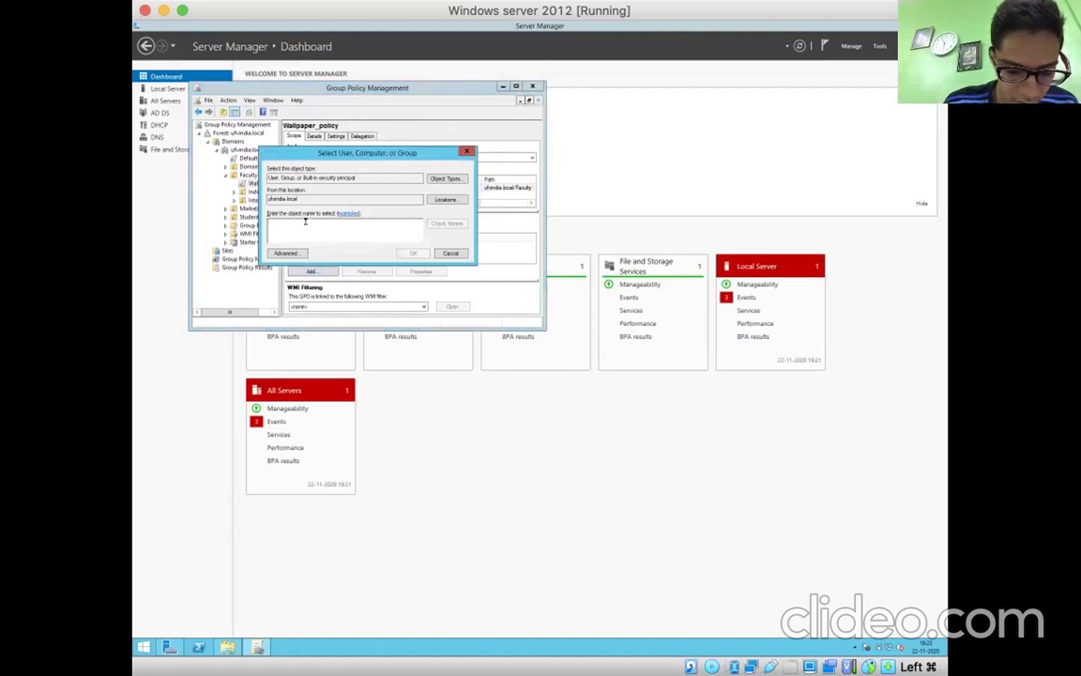
type("Faculty")
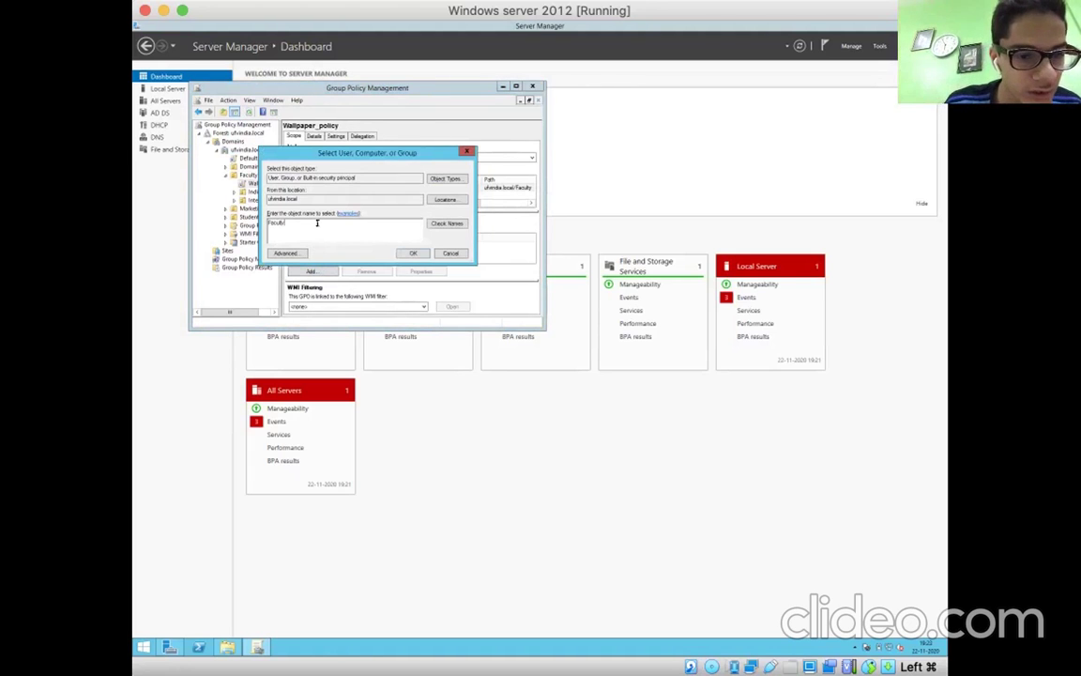
left_click(445, 222)
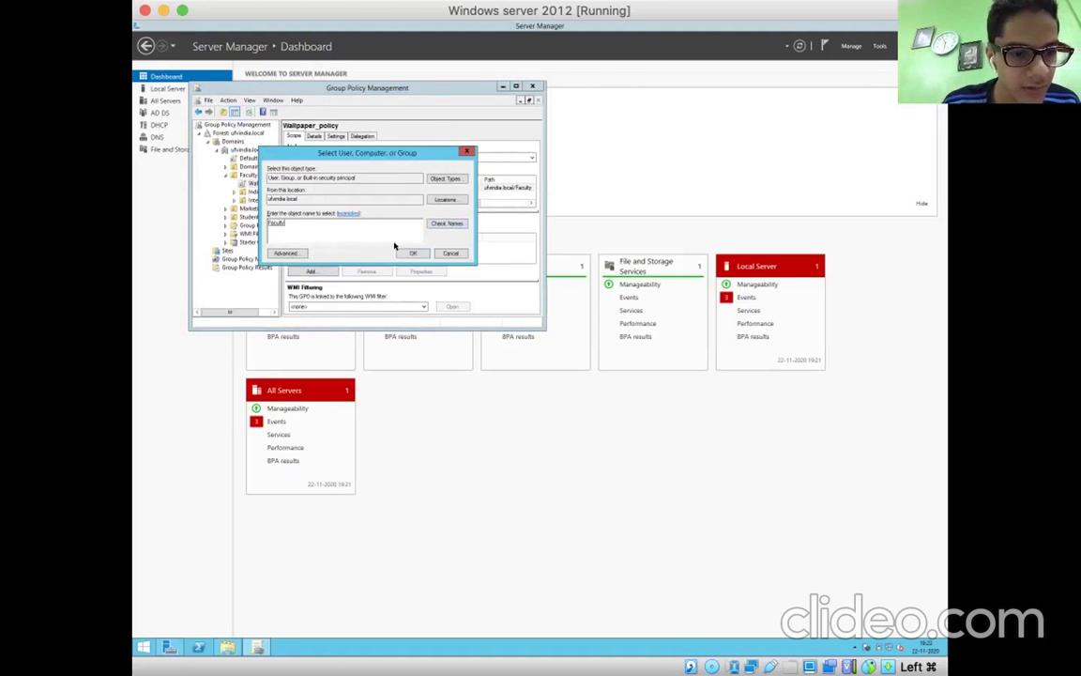
left_click(411, 254)
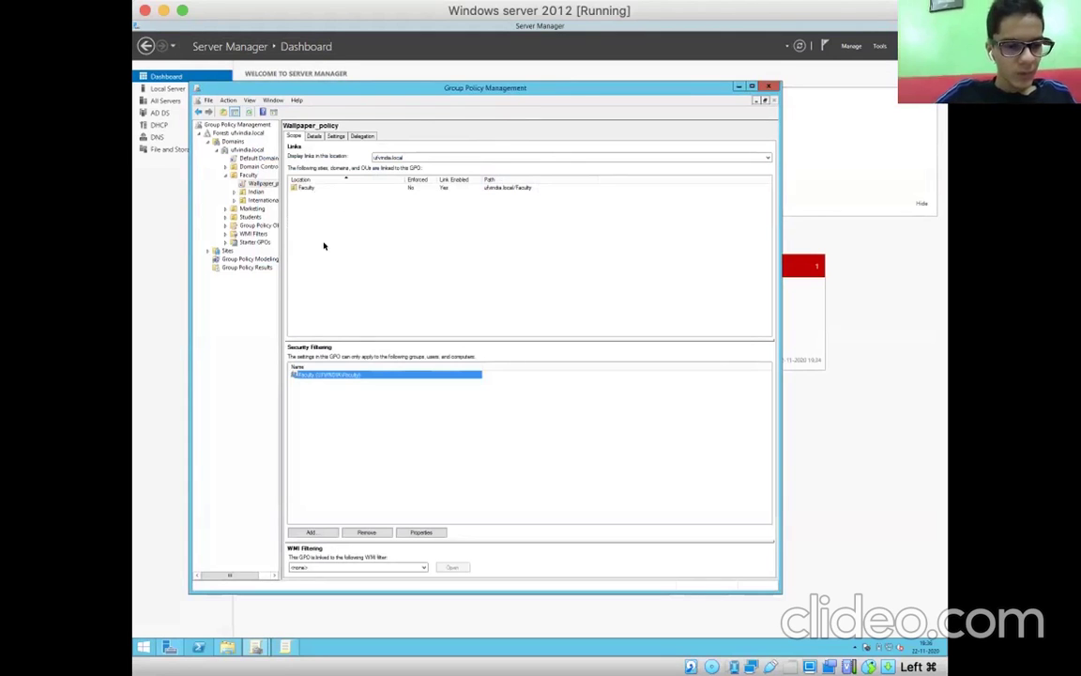
Step: Edit Wallpaper_policy and show All Settings in the Administrative Templates of the User Configuration policies
right_click(263, 182)
left_click(290, 188)
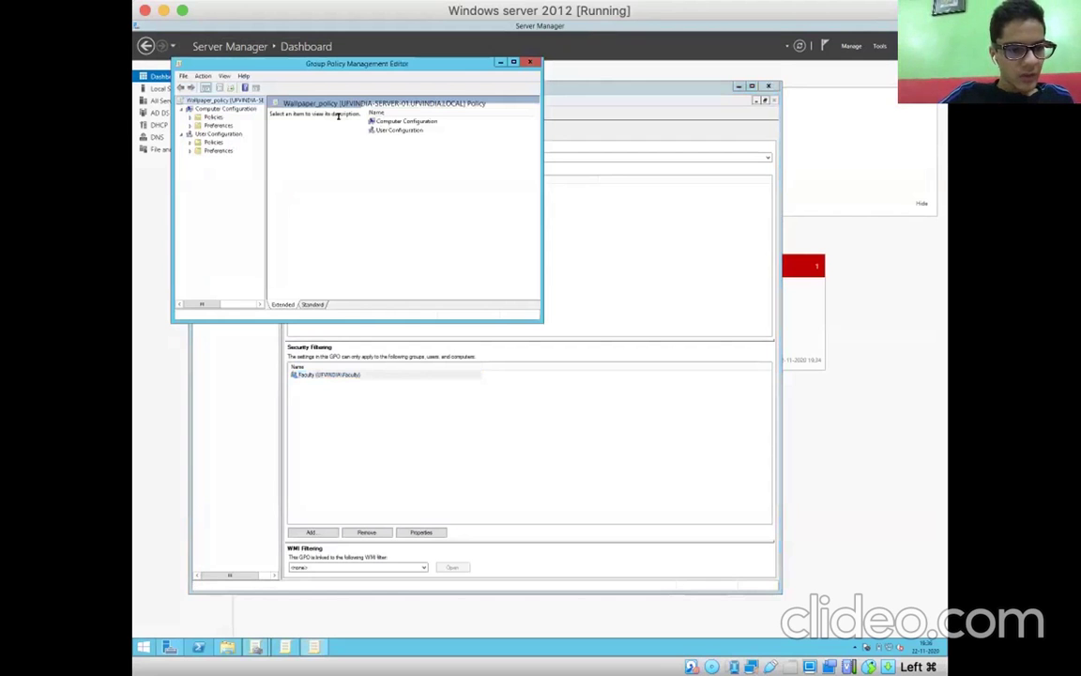
left_click(212, 142)
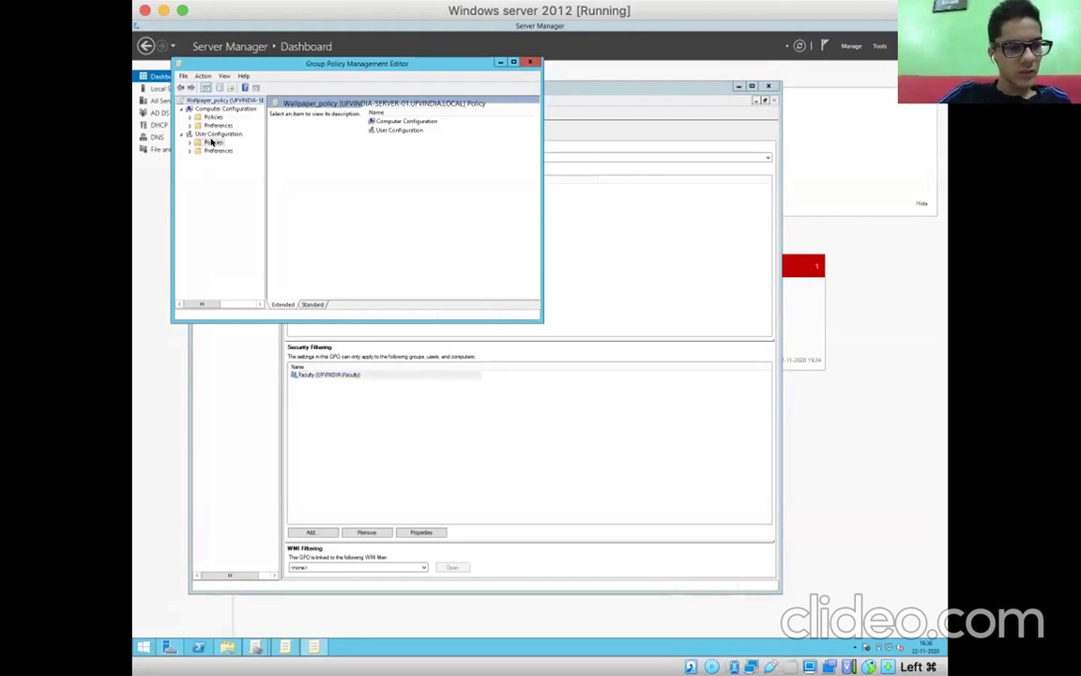
double_click(409, 138)
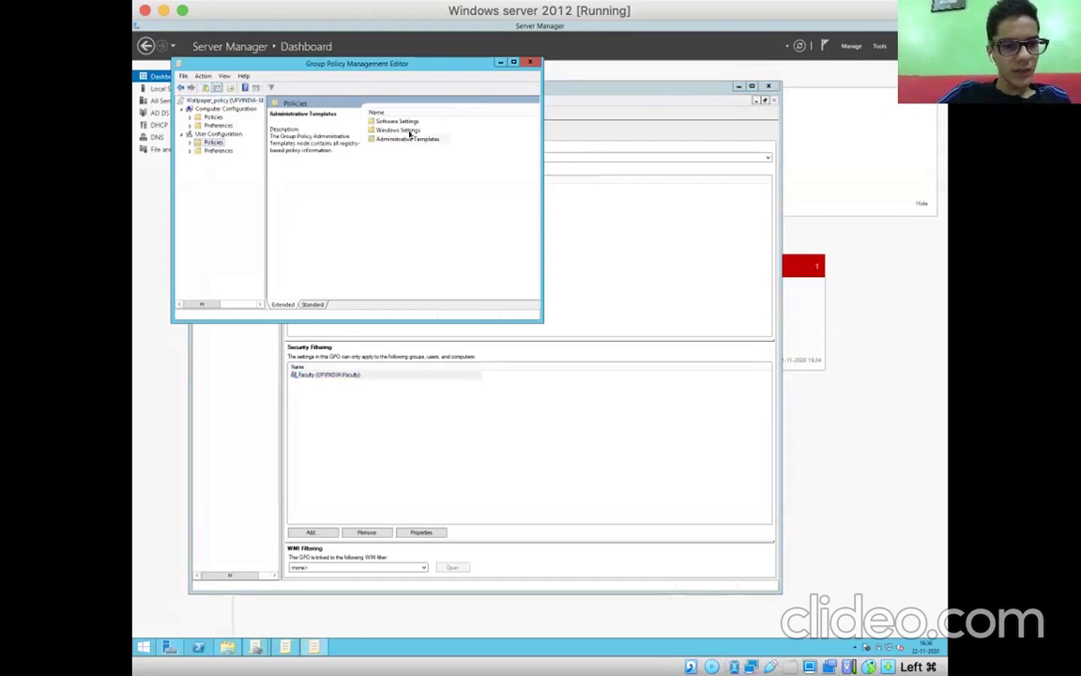
double_click(390, 185)
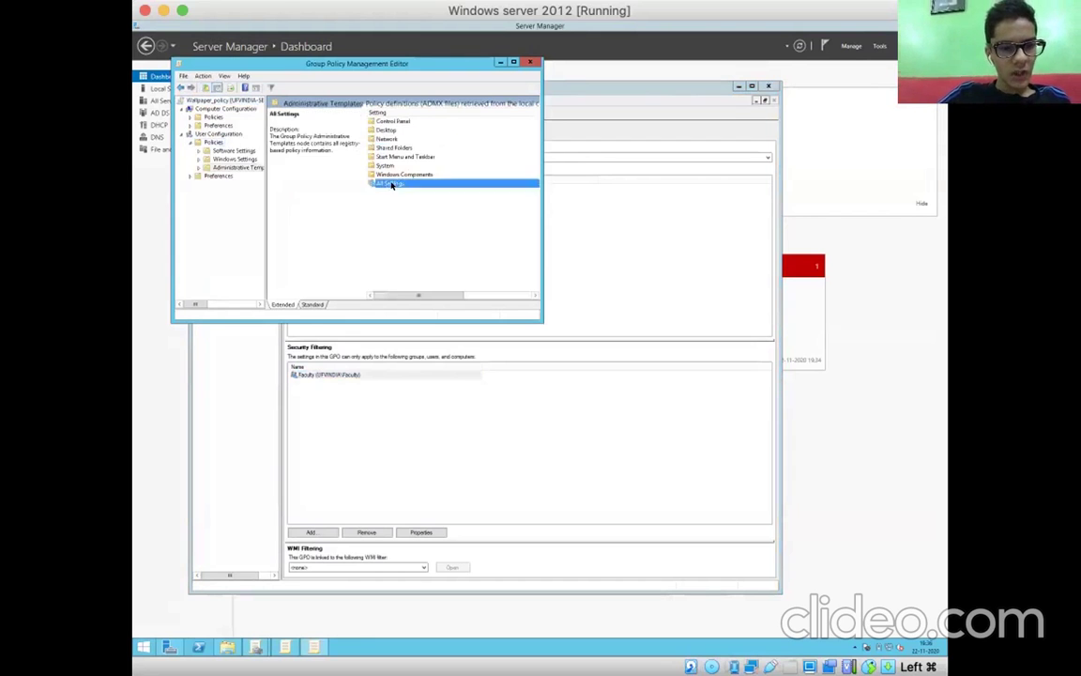
Step: Find the Desktop Wallpaper setting, open it and set it to Enabled
scroll(532, 285, "down", 5)
scroll(532, 284, "down", 3)
left_click_drag(532, 116, 538, 154)
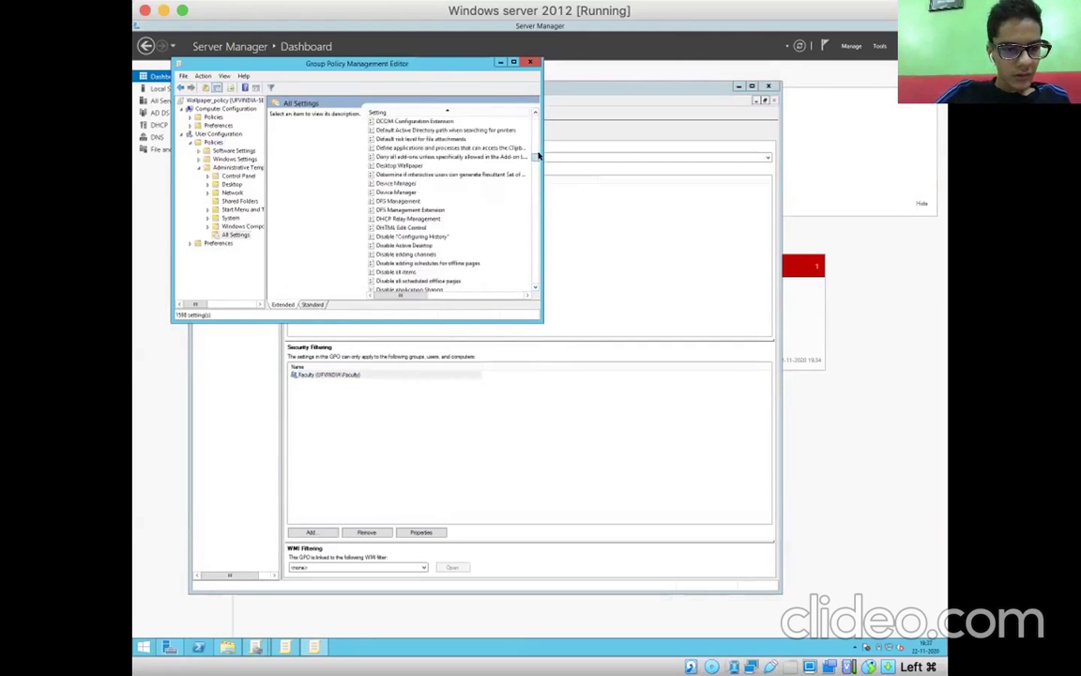
left_click(405, 165)
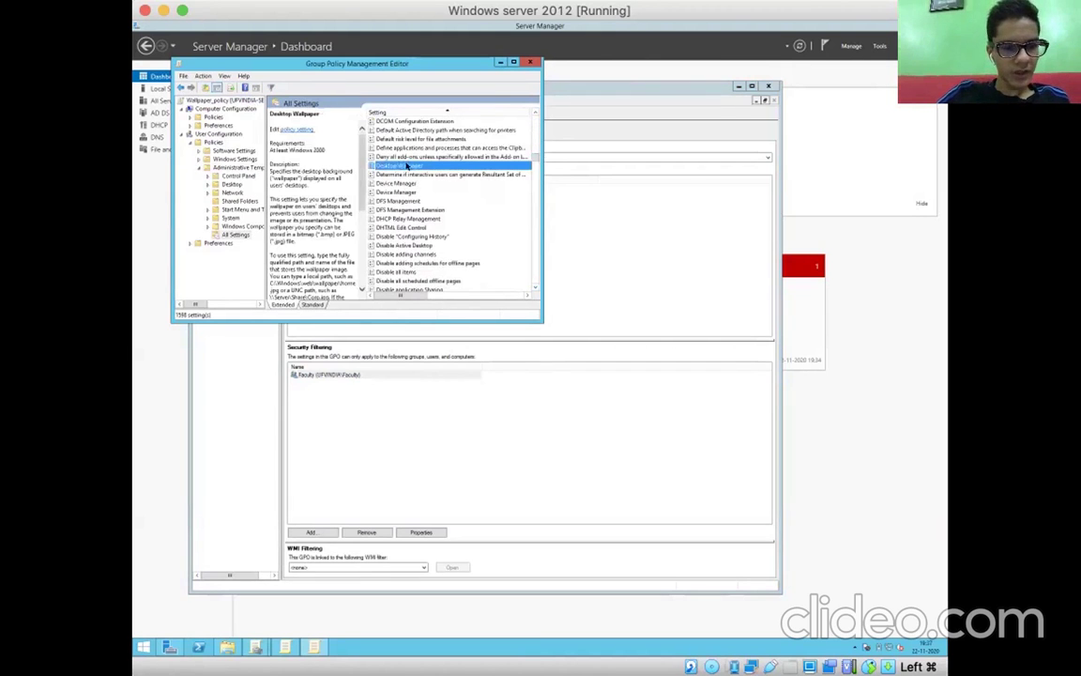
double_click(405, 166)
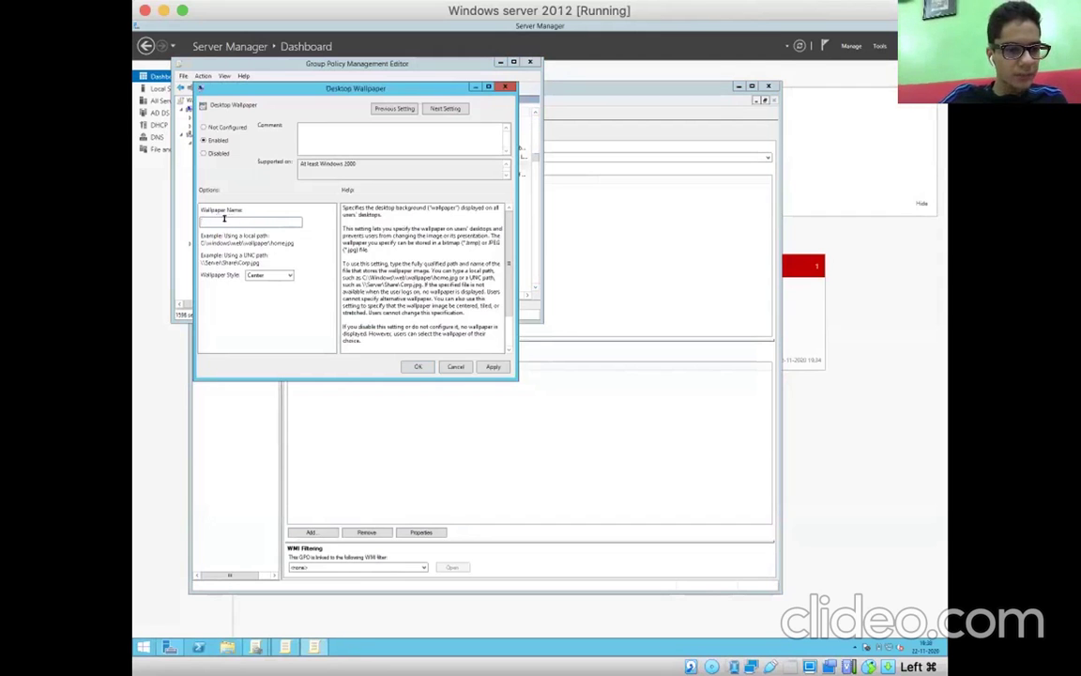
Step: Copy the facultyimg picture from Downloads into the Wallpaper folder on Local Disk (C:) using File Explorer
left_click(225, 647)
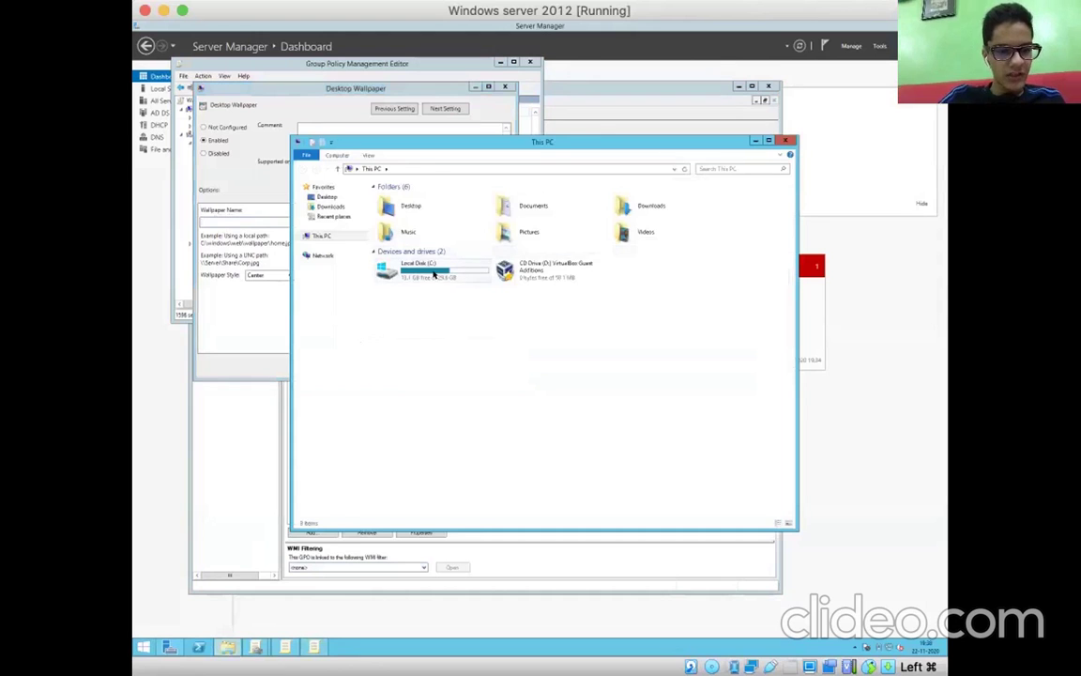
double_click(434, 271)
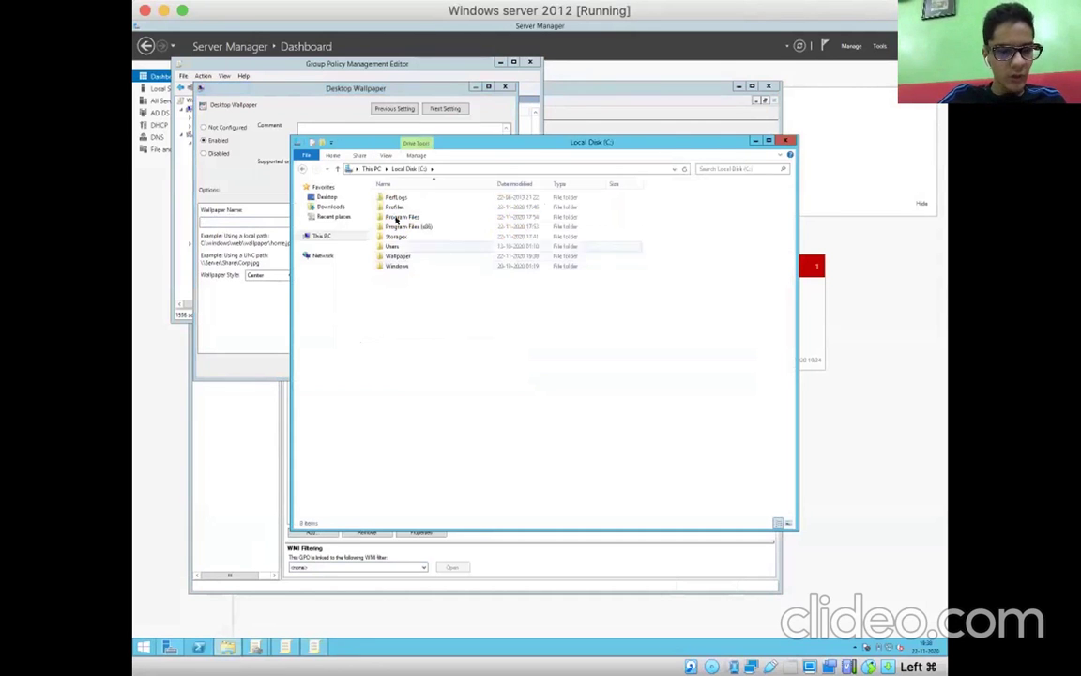
left_click(330, 207)
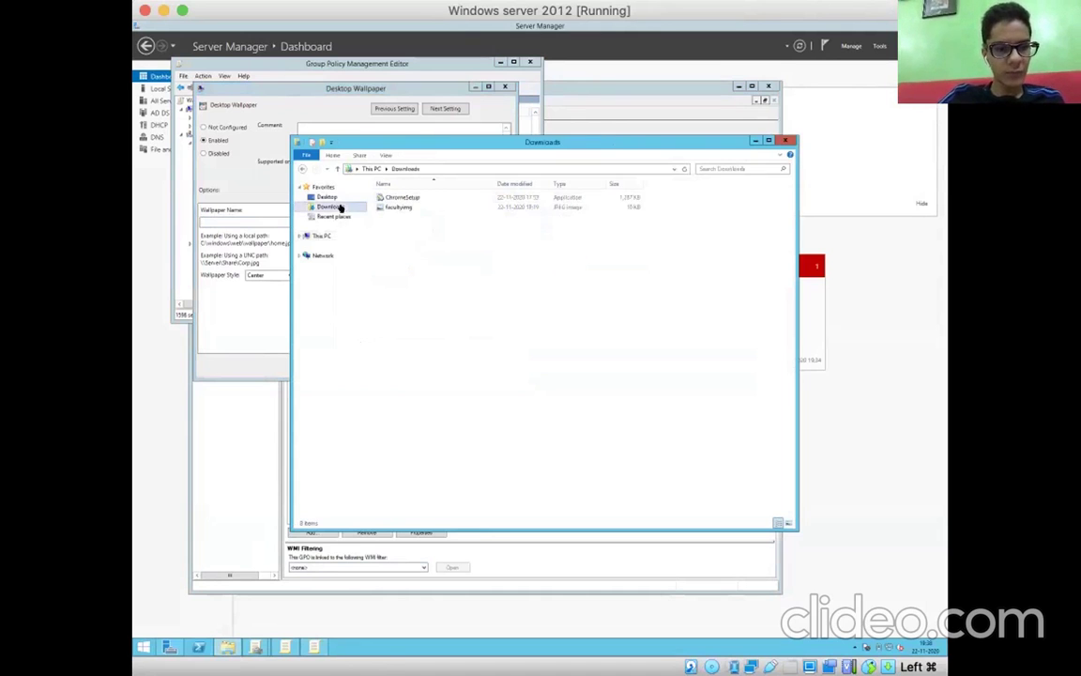
right_click(395, 208)
left_click(422, 295)
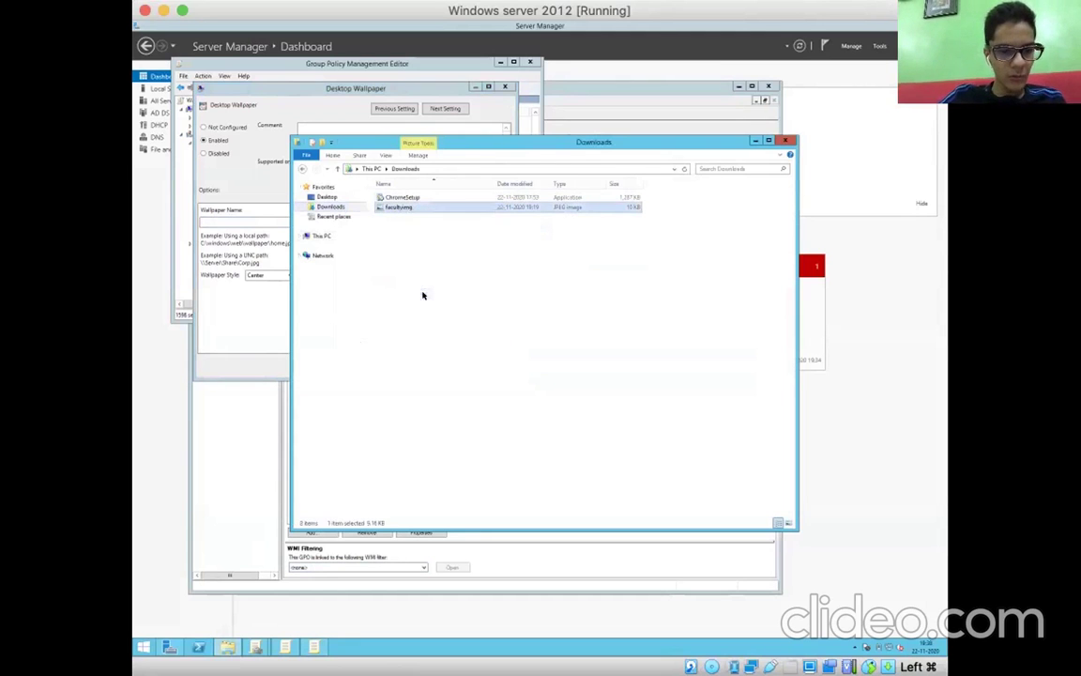
left_click(321, 236)
double_click(385, 264)
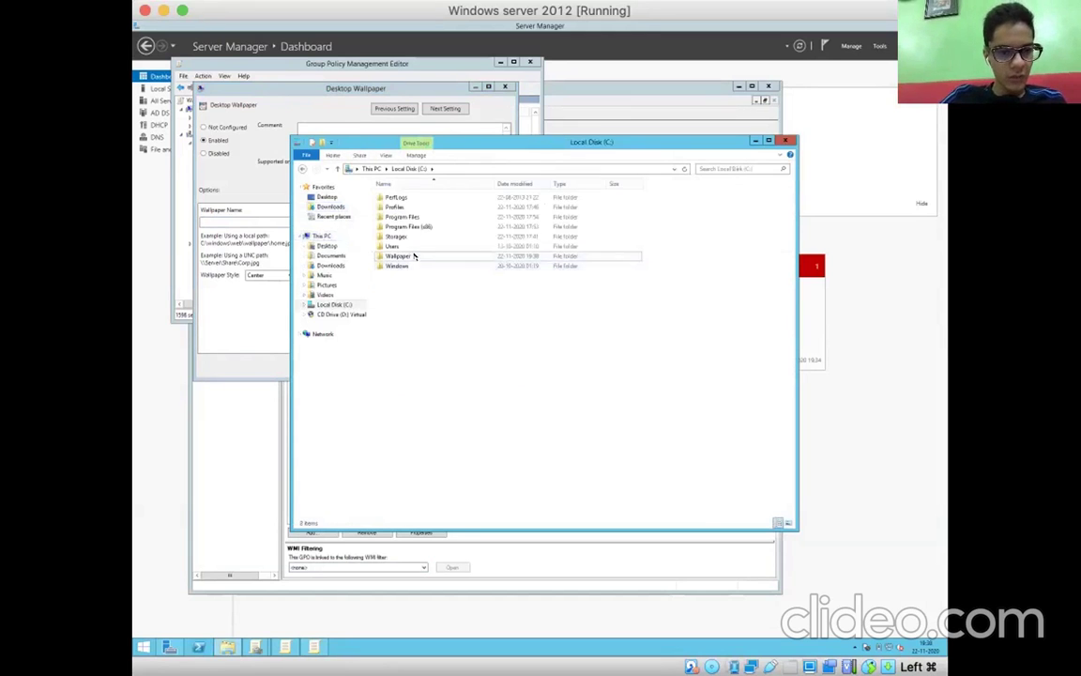
double_click(413, 256)
right_click(415, 242)
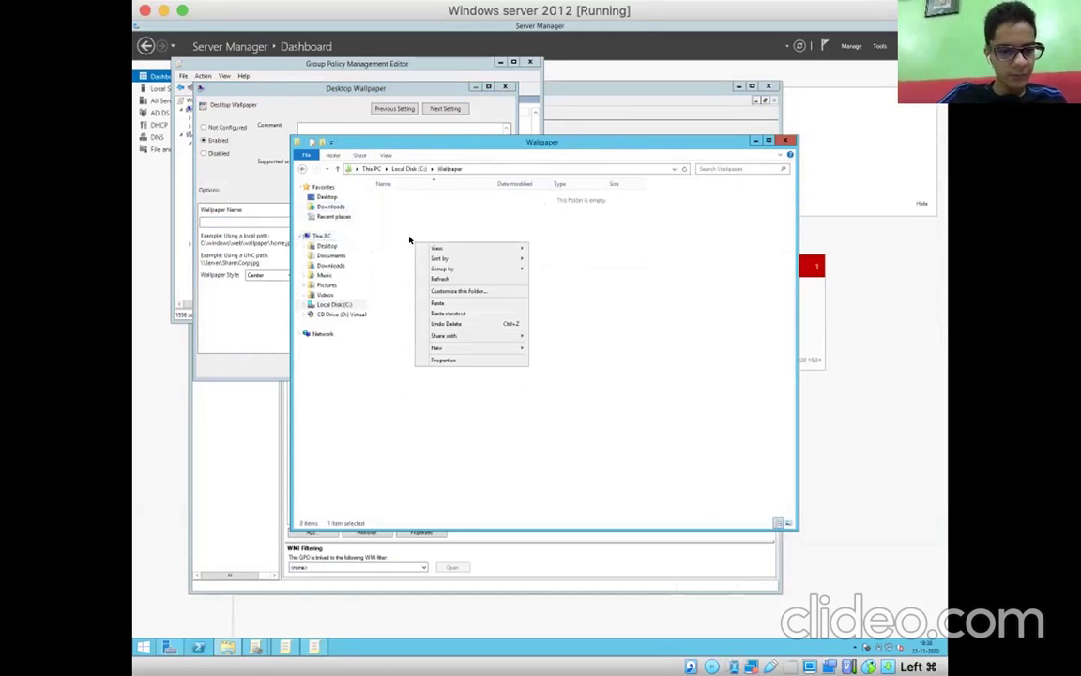
left_click(450, 279)
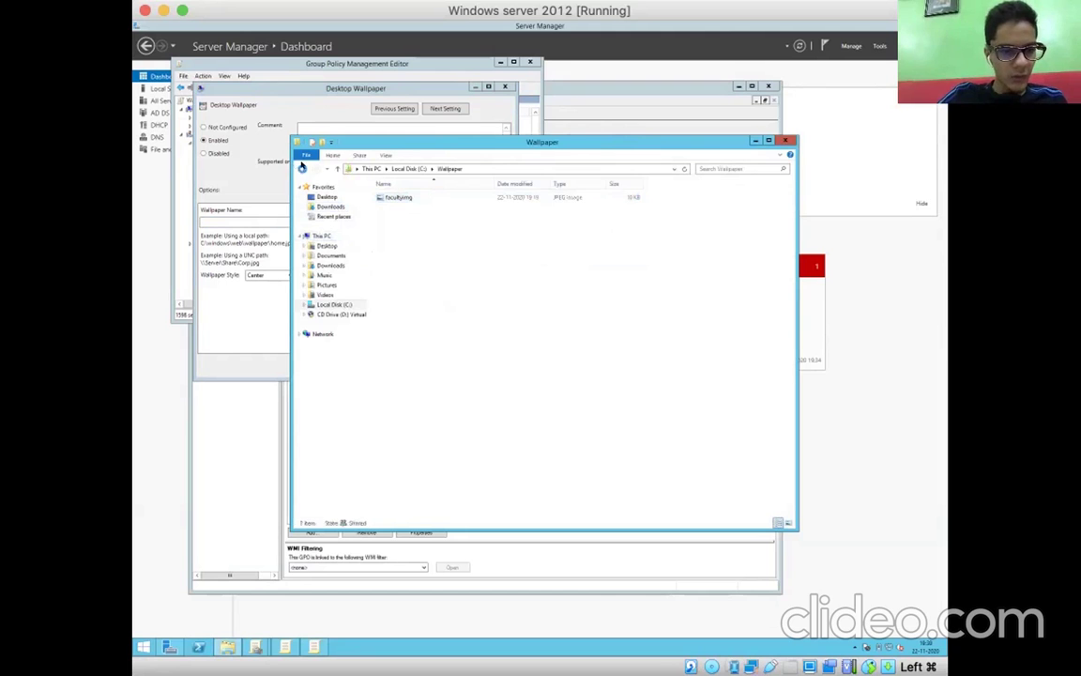
Step: Copy the network path from the Wallpaper folder's sharing properties, then close the properties and File Explorer
key("BackSpace")
right_click(407, 255)
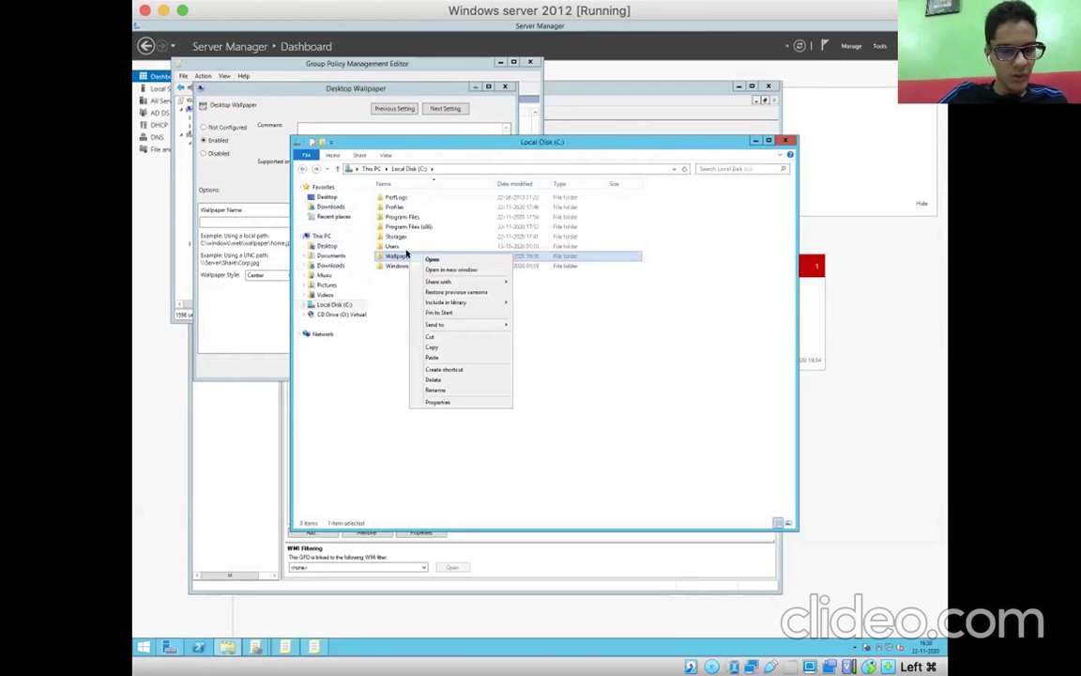
left_click(439, 401)
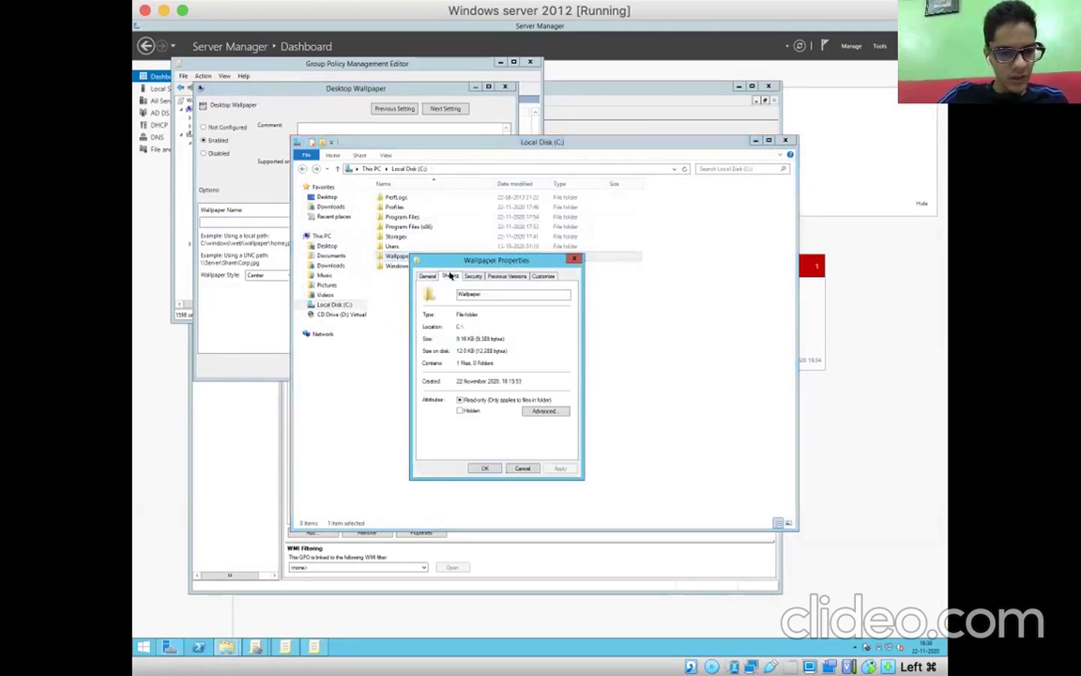
left_click(450, 276)
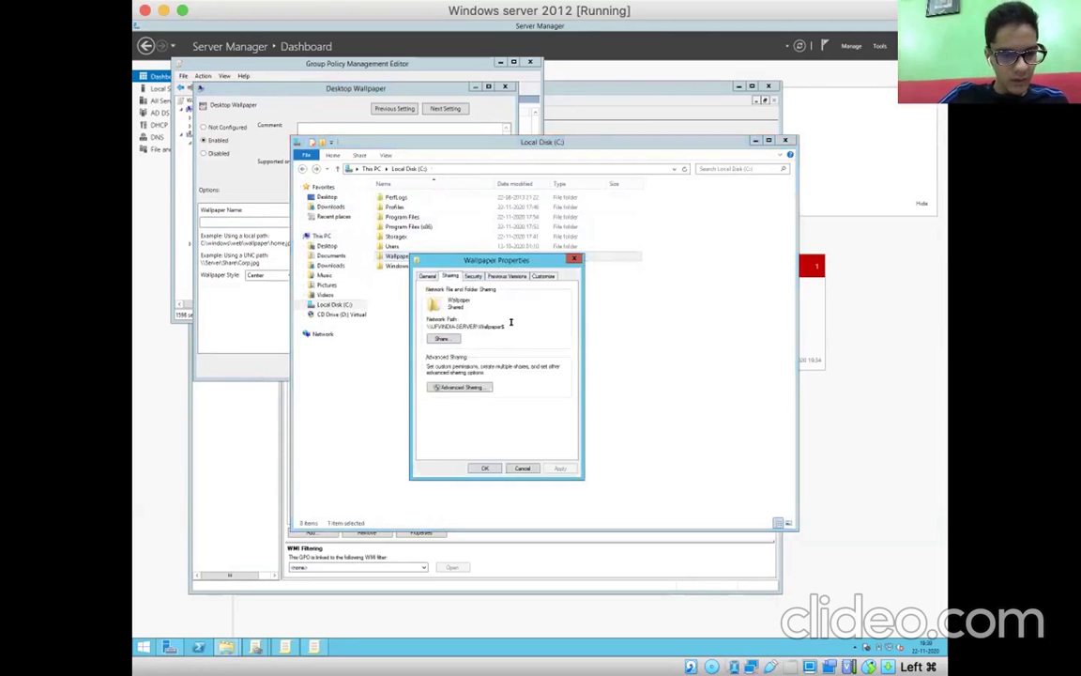
left_click_drag(507, 326, 423, 321)
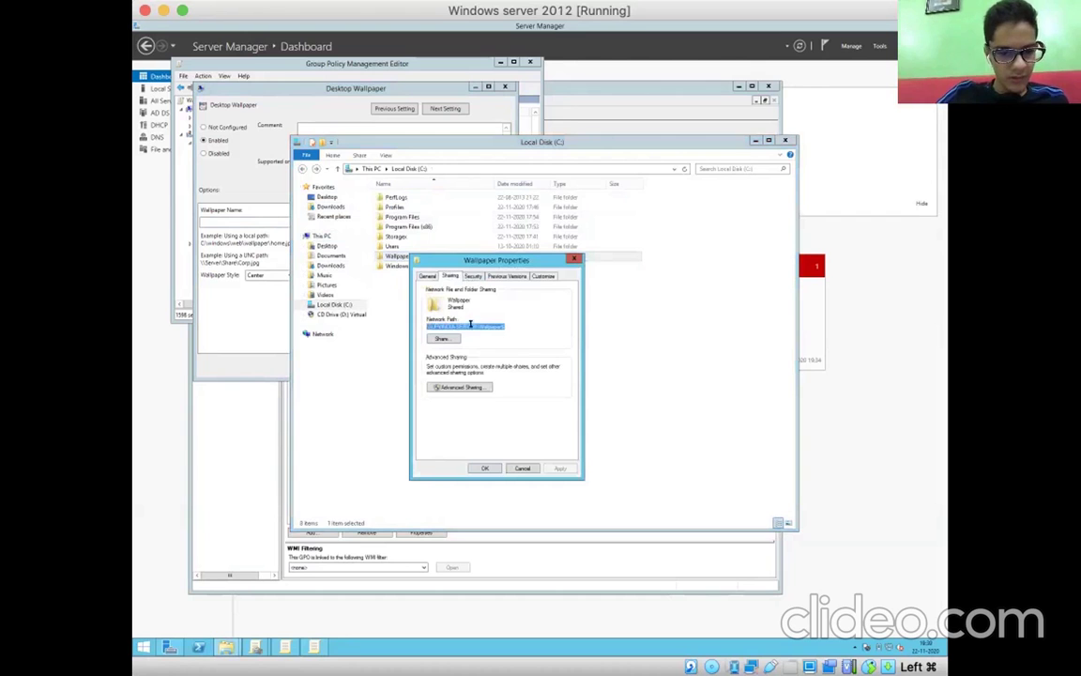
right_click(469, 324)
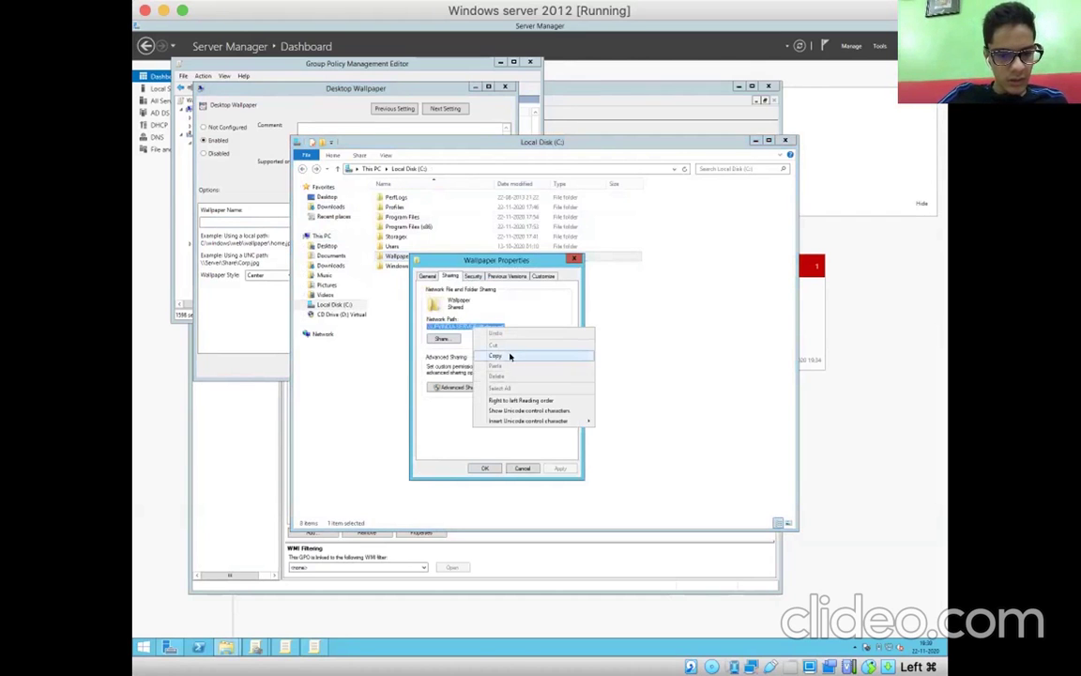
left_click(508, 355)
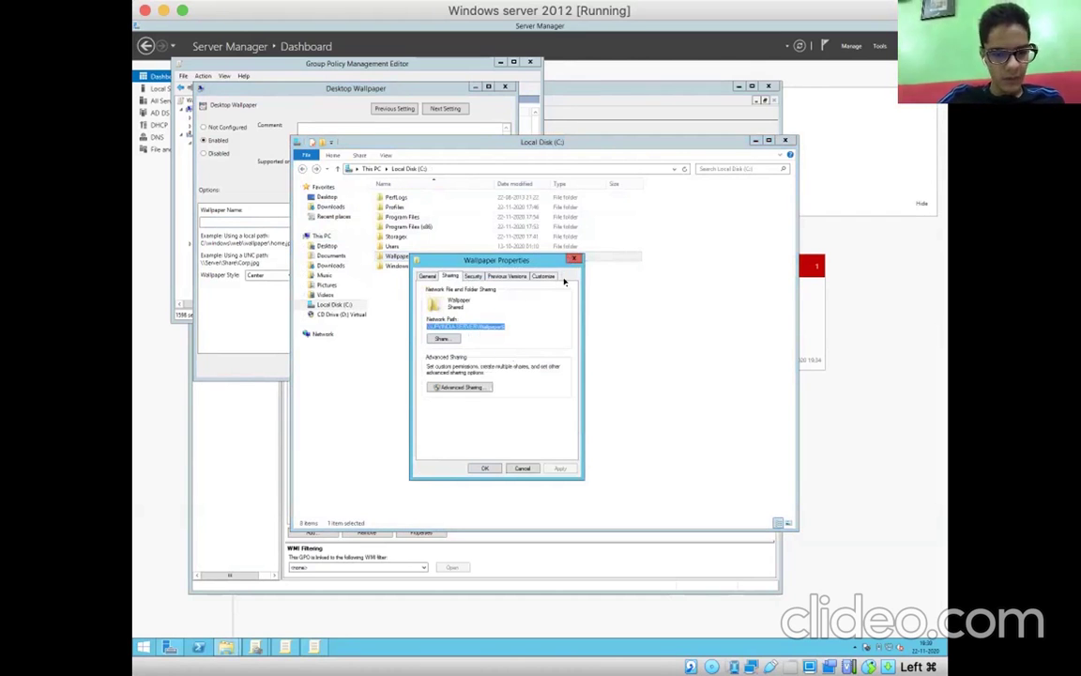
left_click(486, 468)
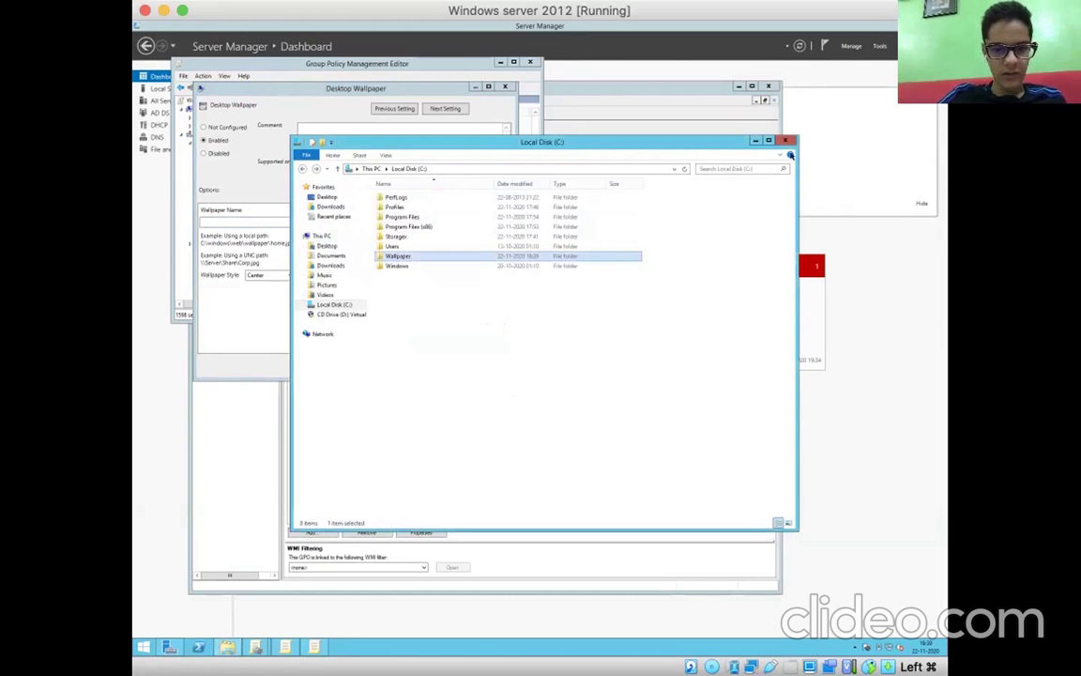
left_click(786, 142)
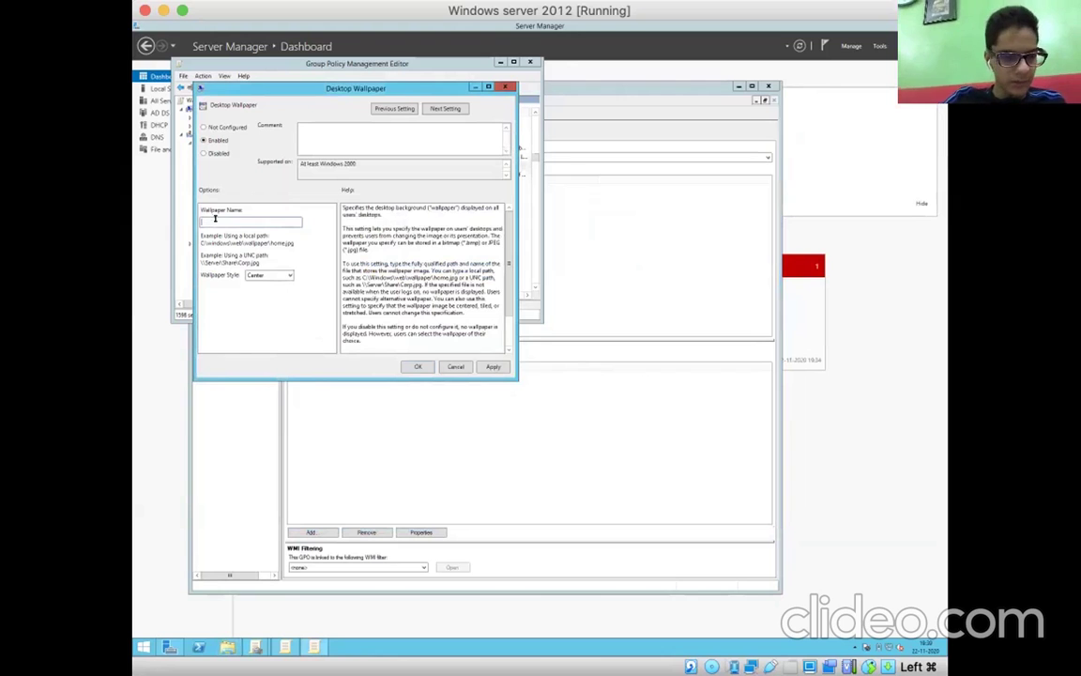
Step: Set the Wallpaper Name to \\UFVINDIA-SERVER\Wallpaper$\facultyimg.jpg, accept the setting and close the policy editor
right_click(215, 219)
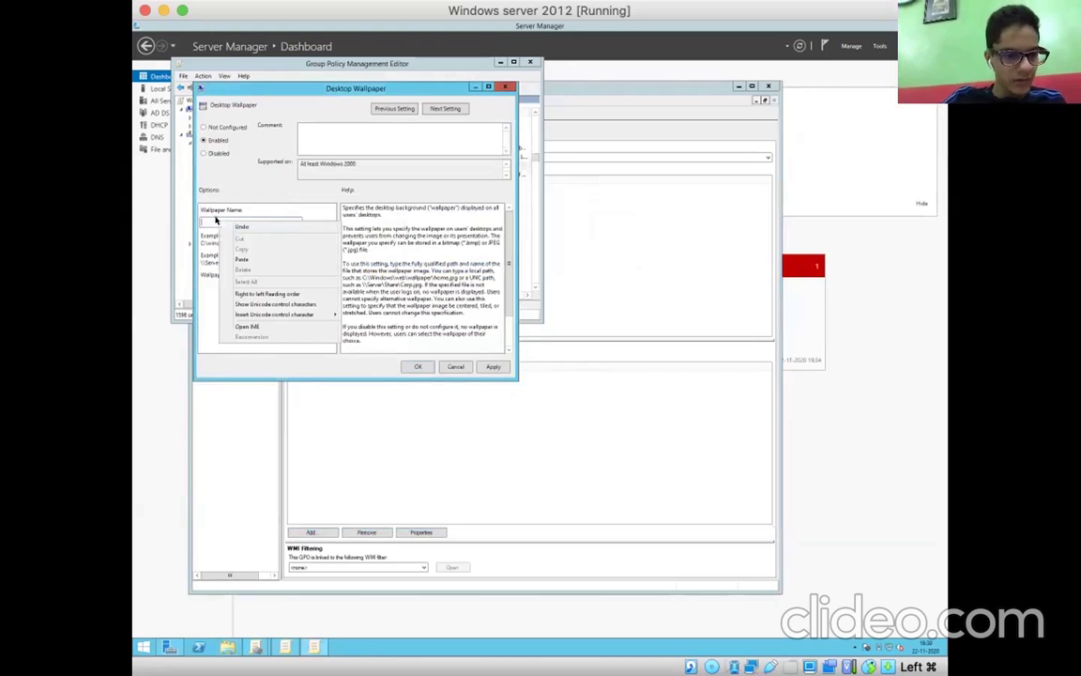
left_click(253, 259)
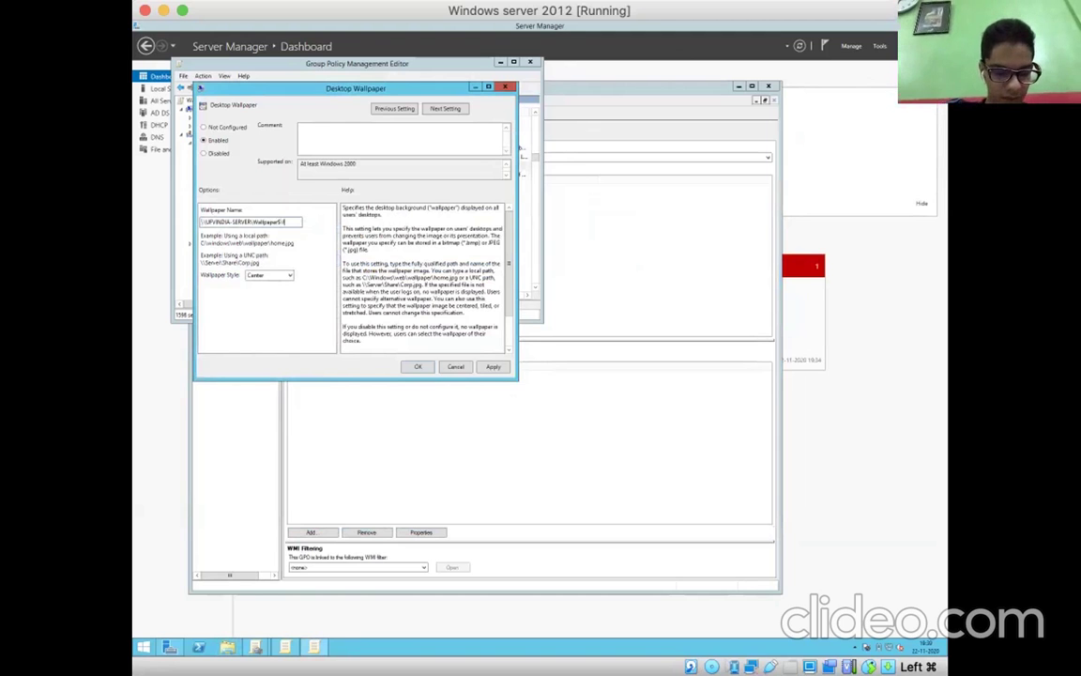
type(".jpgjpg")
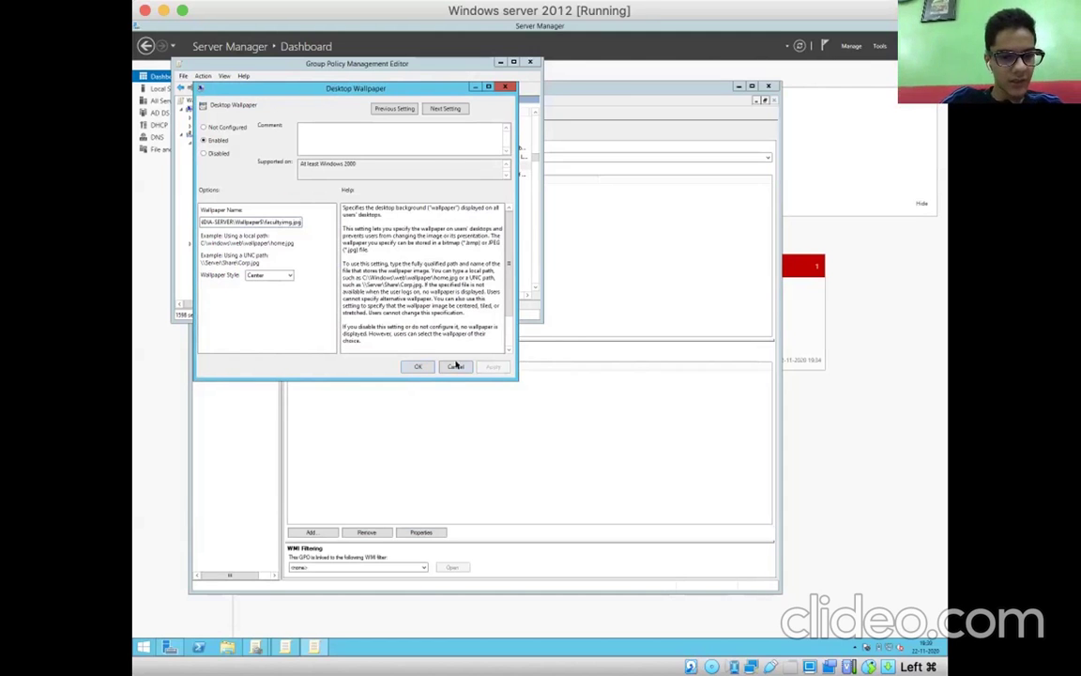
left_click(418, 366)
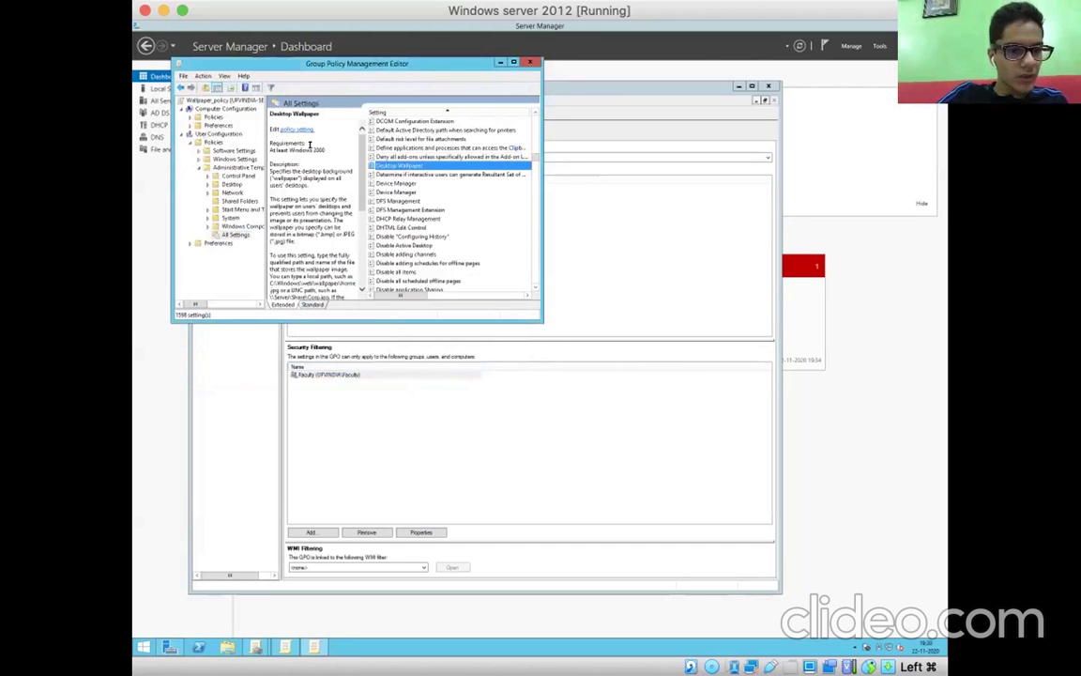
left_click(528, 61)
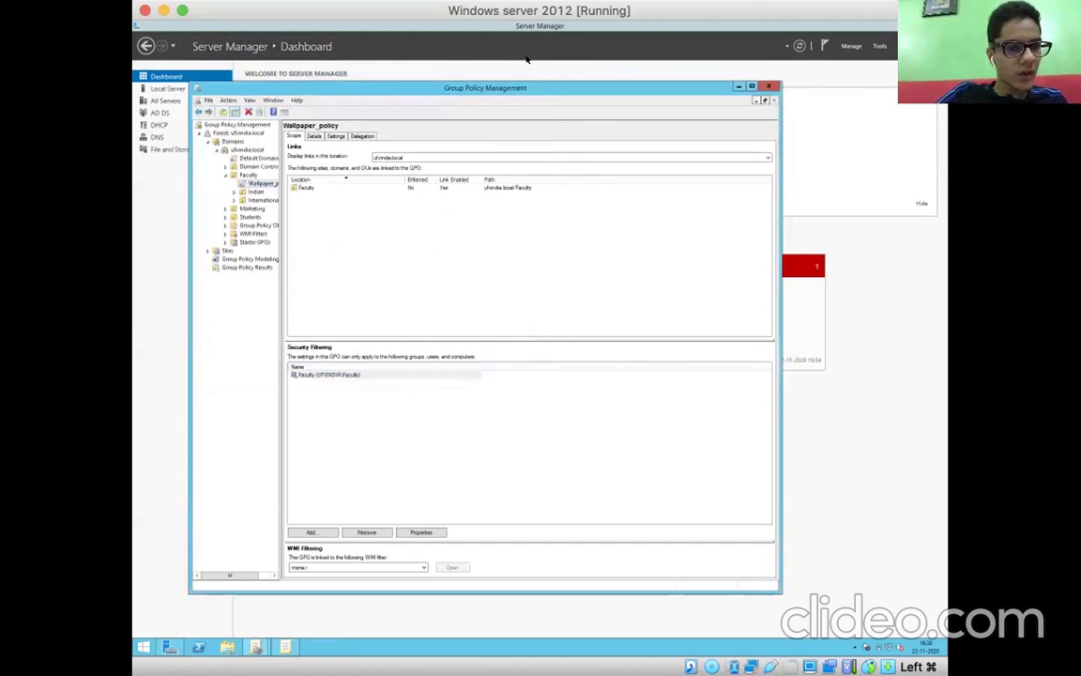
right_click(257, 182)
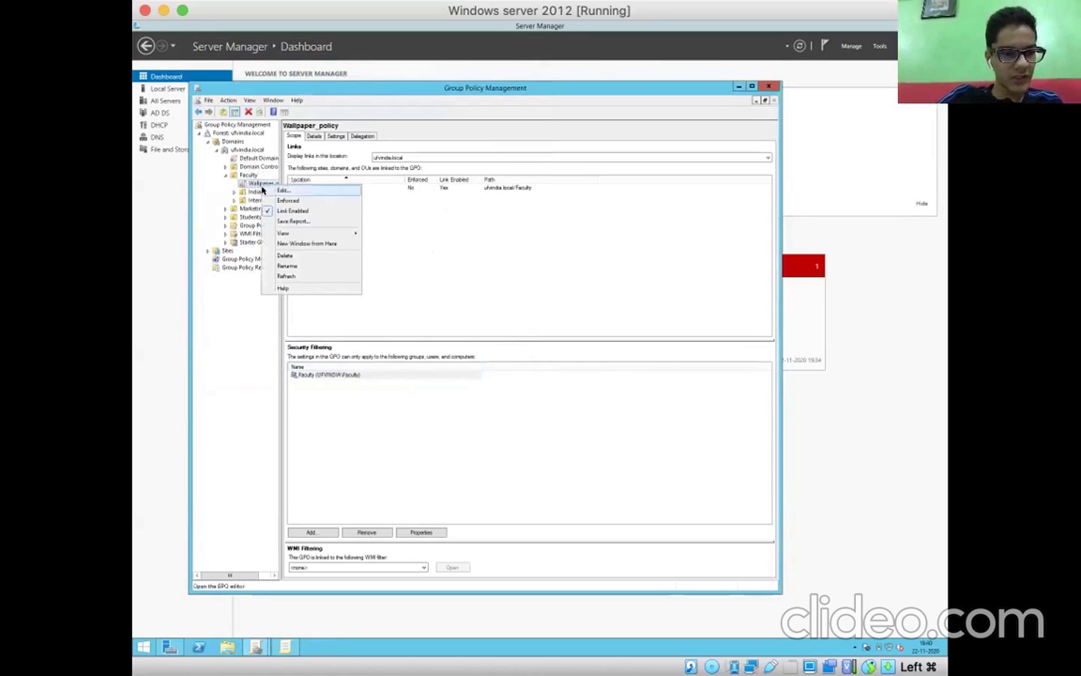
key("m")
right_click(240, 185)
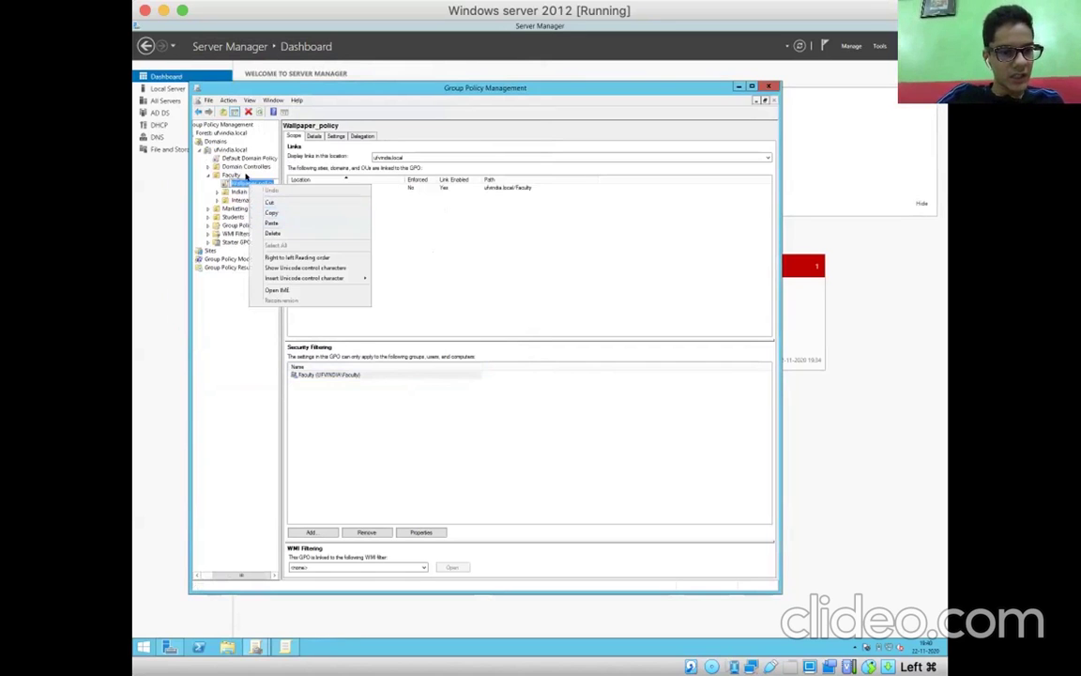
left_click(240, 178)
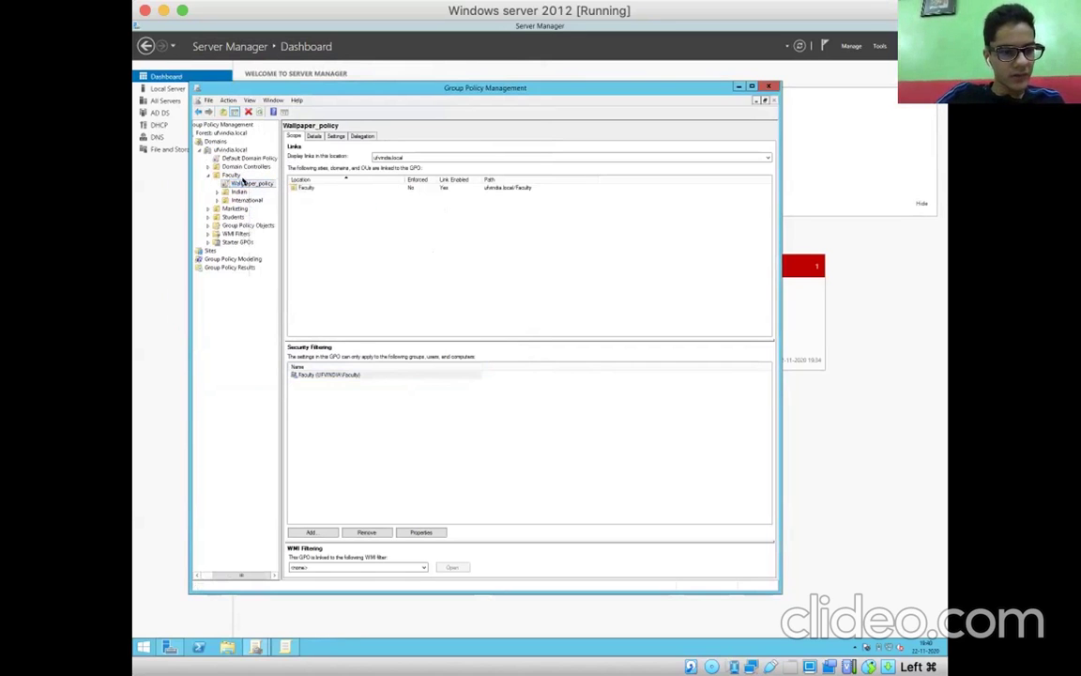
Step: Enforce the Wallpaper_policy link under the Faculty OU and close Group Policy Management
right_click(242, 183)
left_click(269, 198)
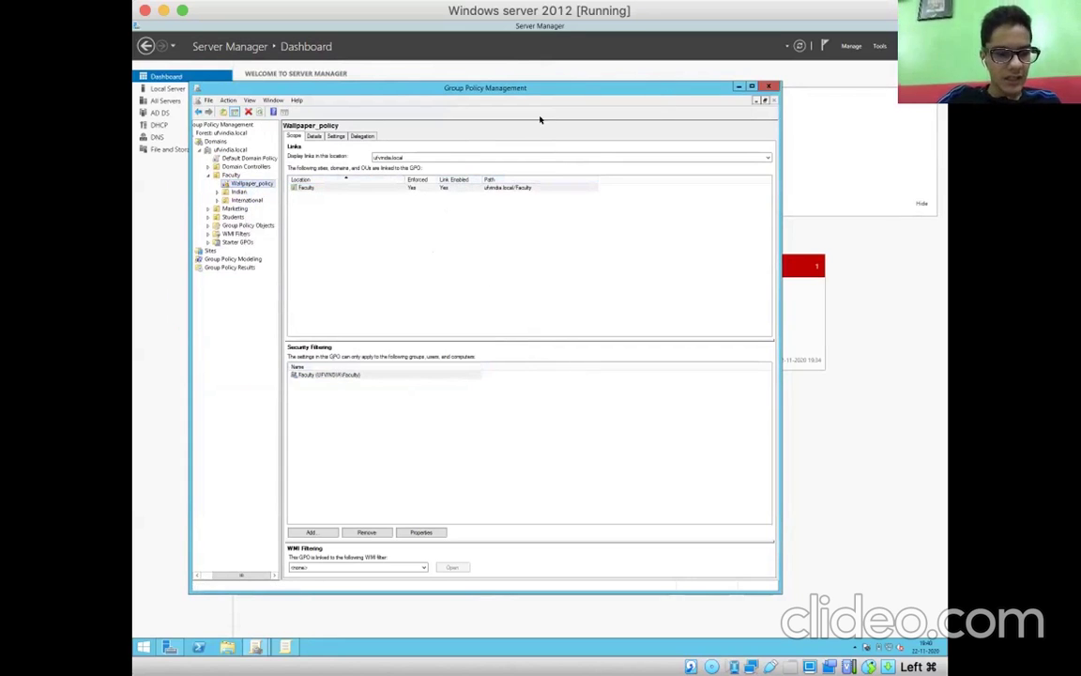
left_click(766, 85)
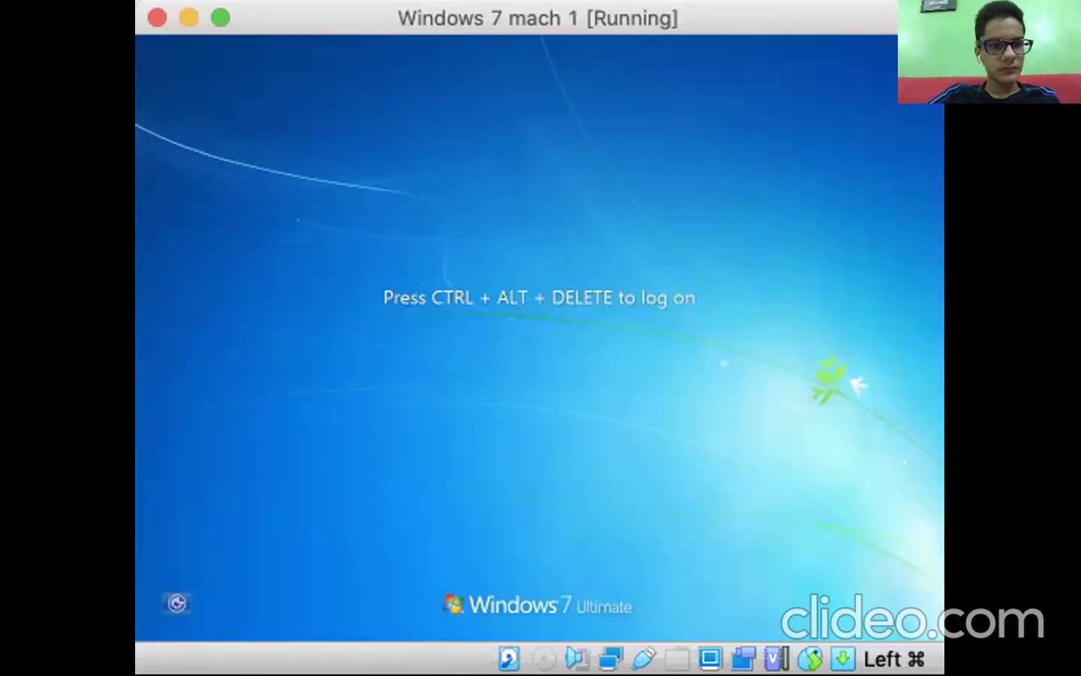
Step: Switch to the Windows 7 mach 1 virtual machine and bring up its password logon screen
key("ctrl+alt+Delete")
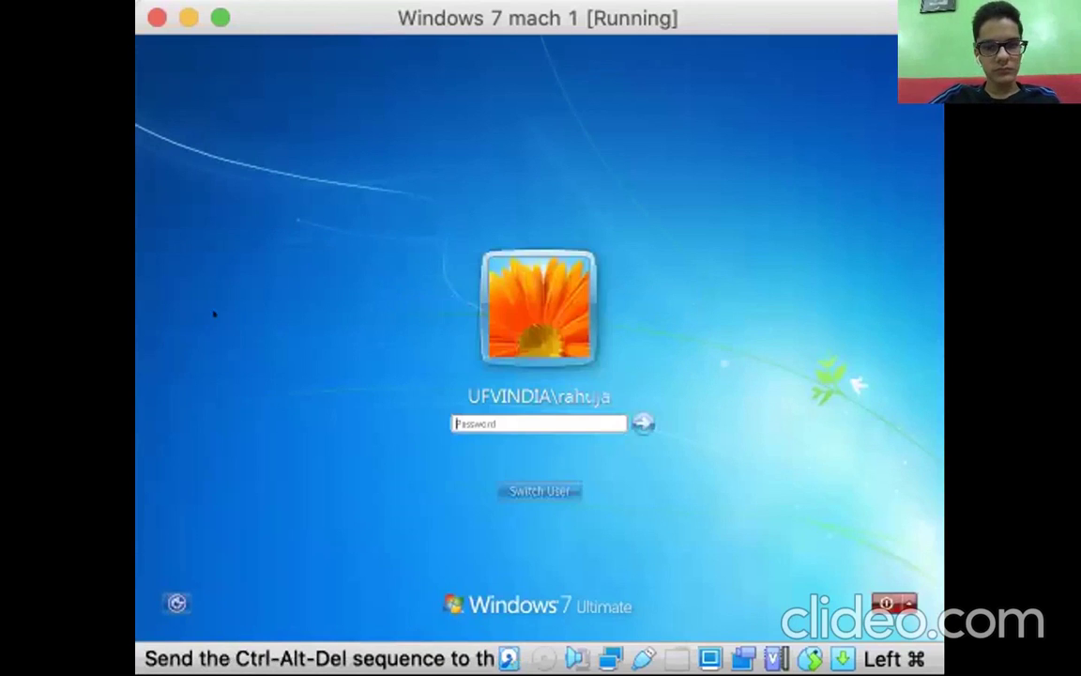
key("Caps_Lock")
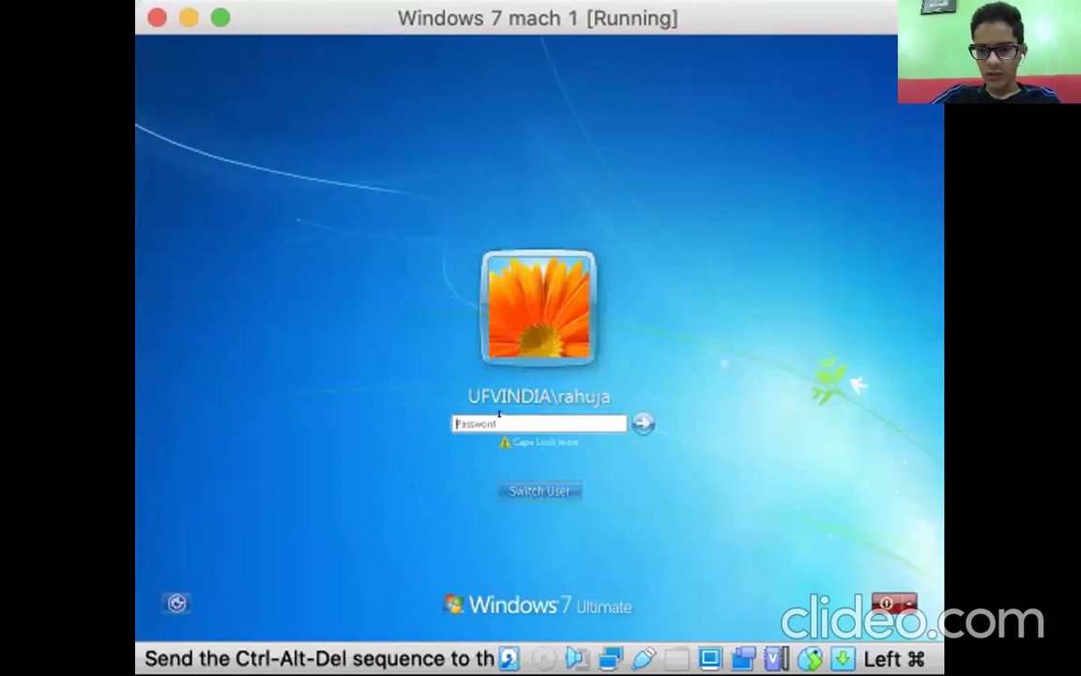
key("Caps_Lock")
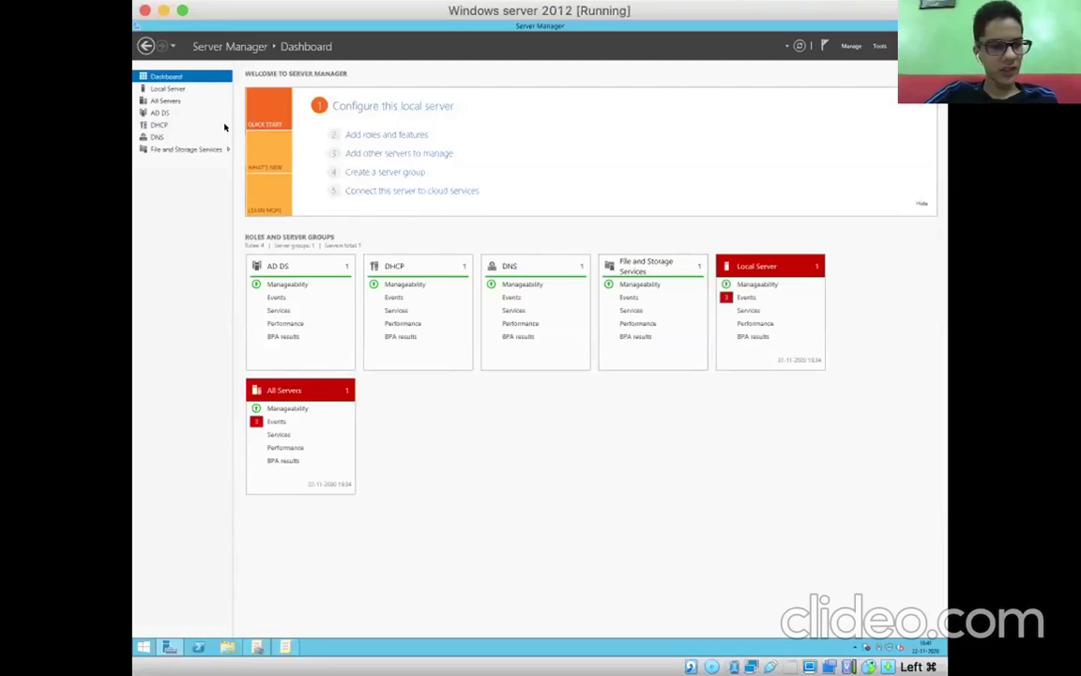
Step: Switch to the Windows Server 2012 machine and check the users in Faculty's Indian and International OUs in Active Directory Users and Computers
left_click(170, 87)
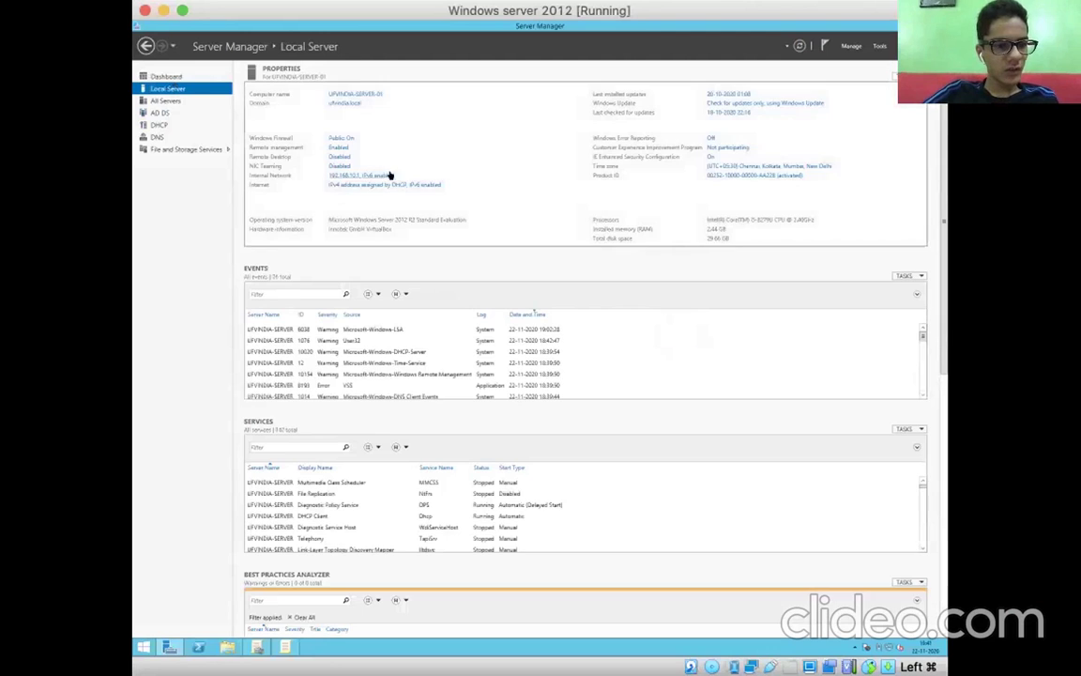
left_click(166, 76)
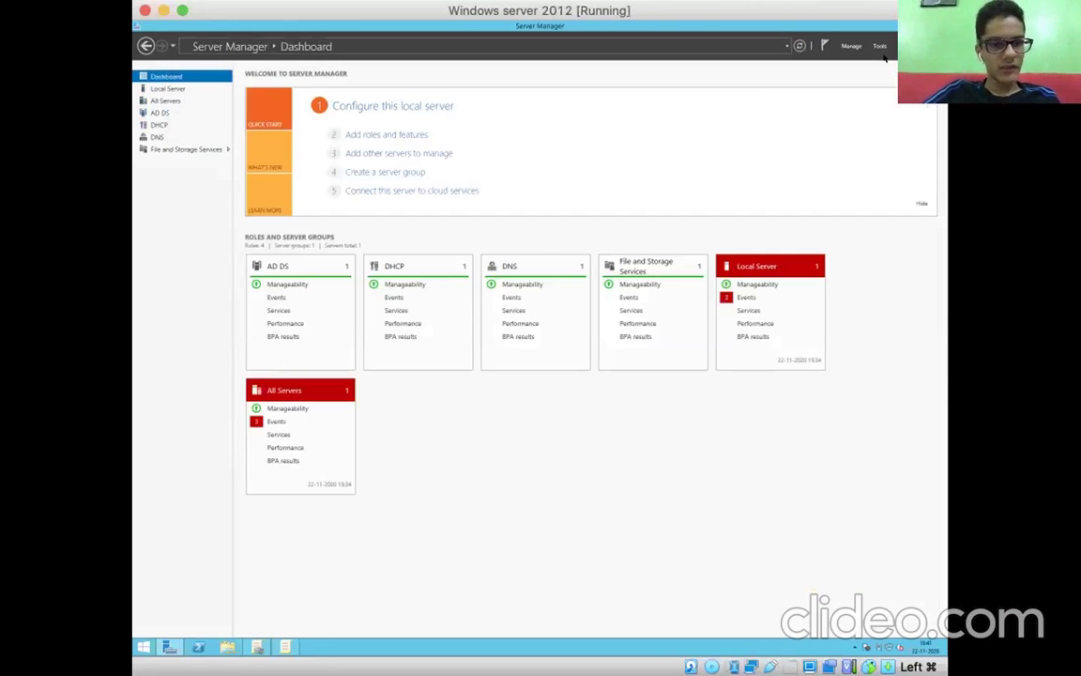
left_click(879, 46)
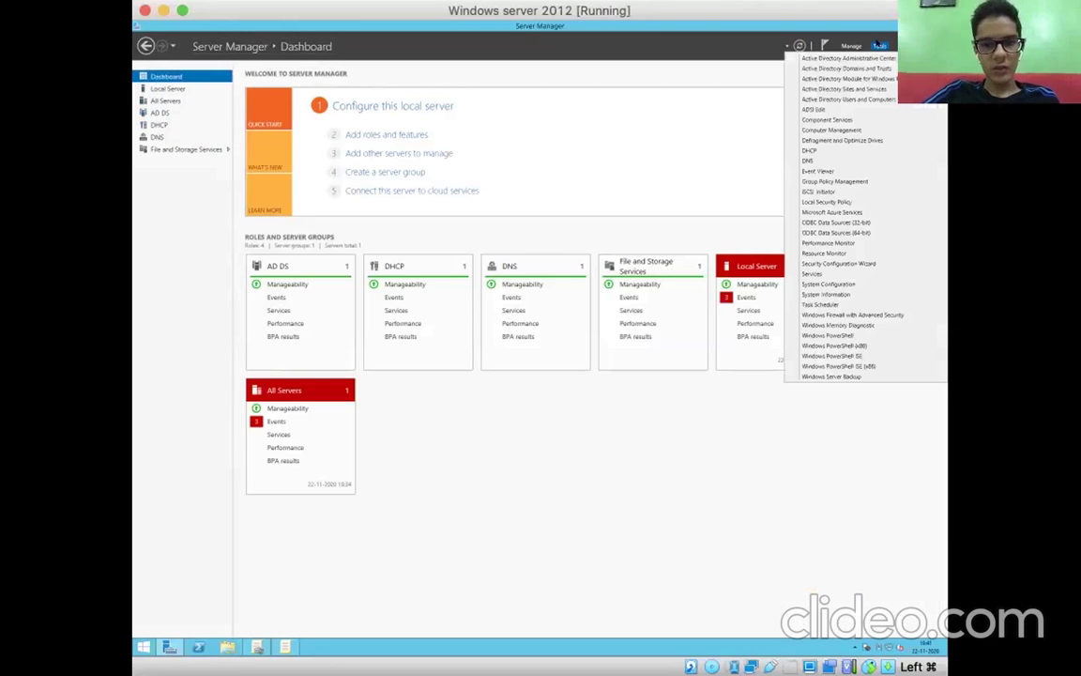
left_click(882, 99)
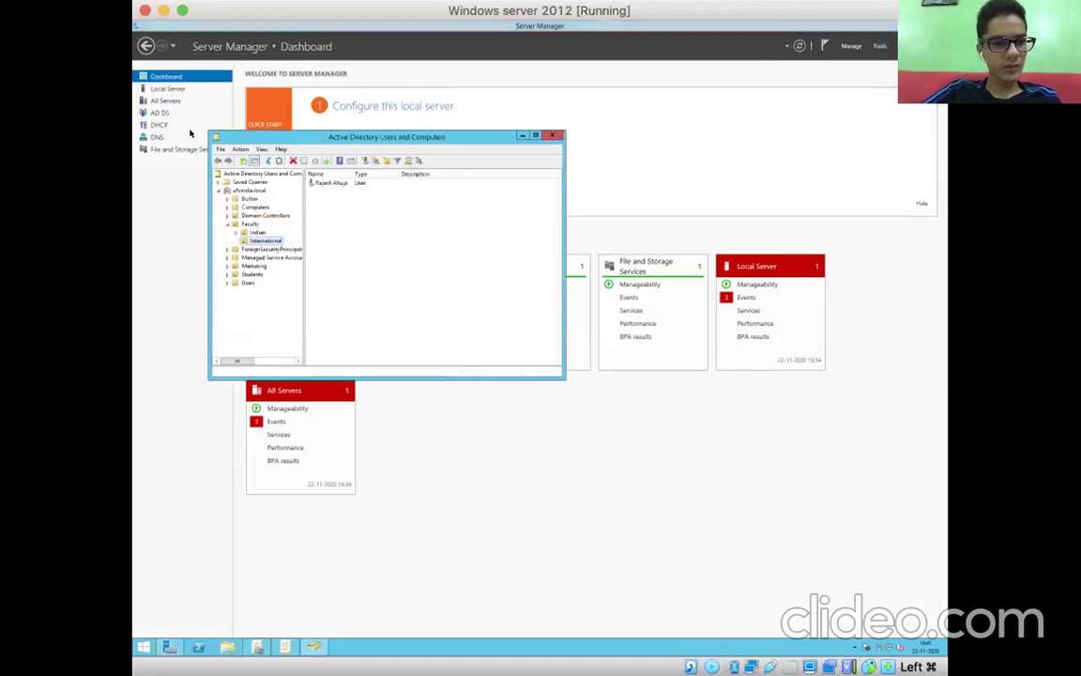
left_click(252, 224)
left_click(256, 233)
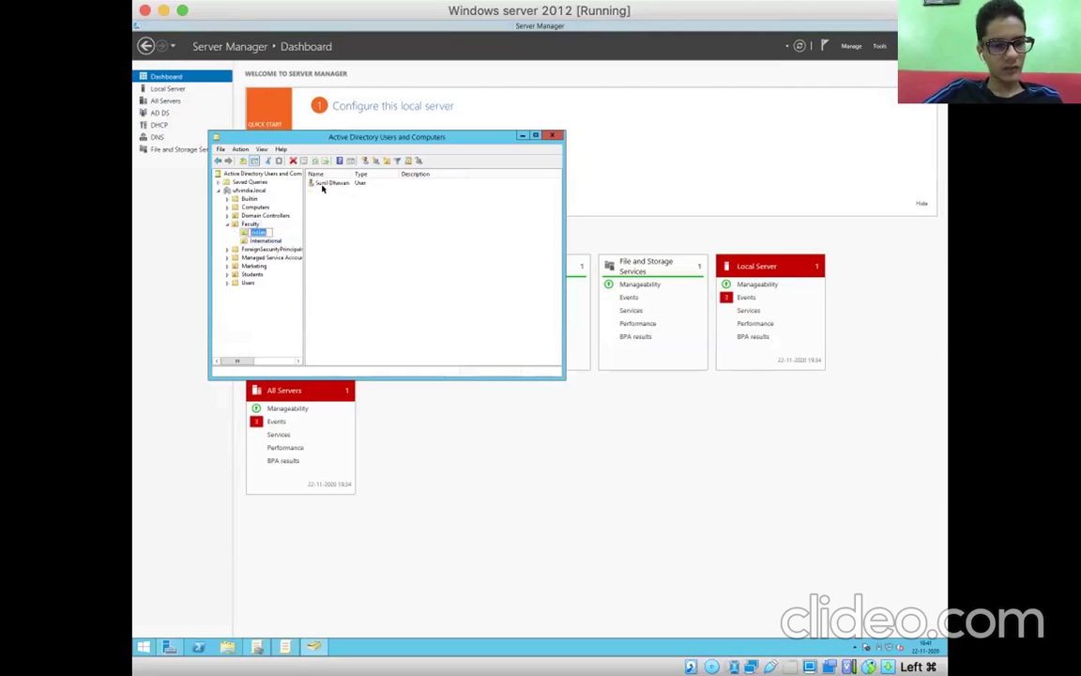
left_click(270, 241)
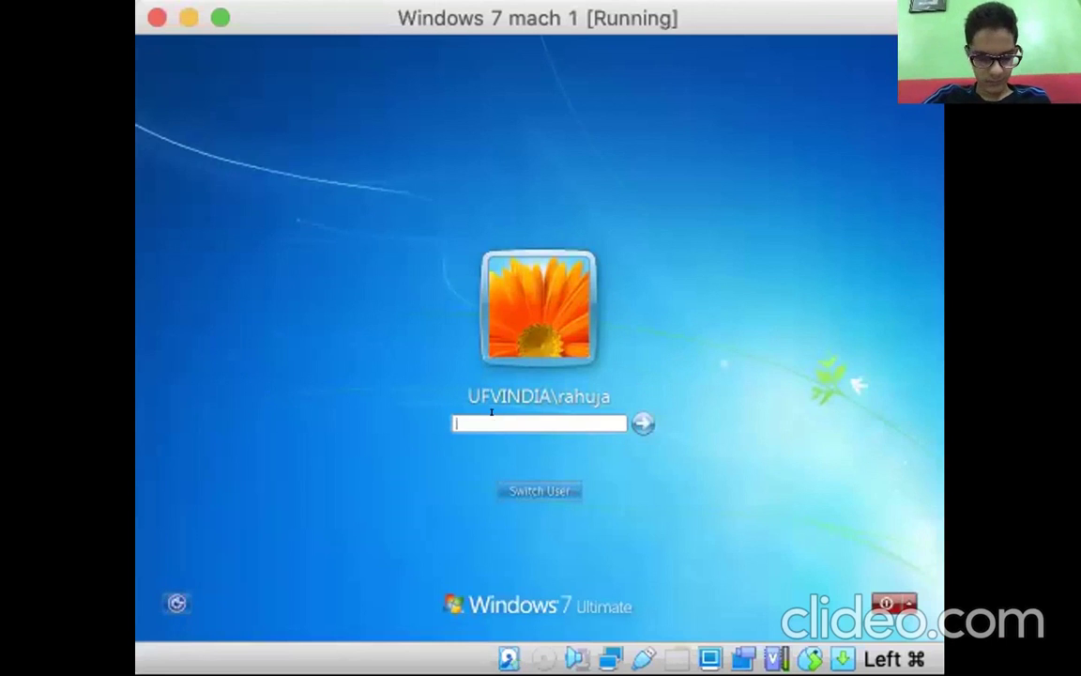
key("Caps_Lock")
type("•••••")
key("Caps_Lock")
type("•")
key("Caps_Lock")
type("•")
key("BackSpace")
key("BackSpace")
key("BackSpace")
key("BackSpace")
key("BackSpace")
key("BackSpace")
key("BackSpace")
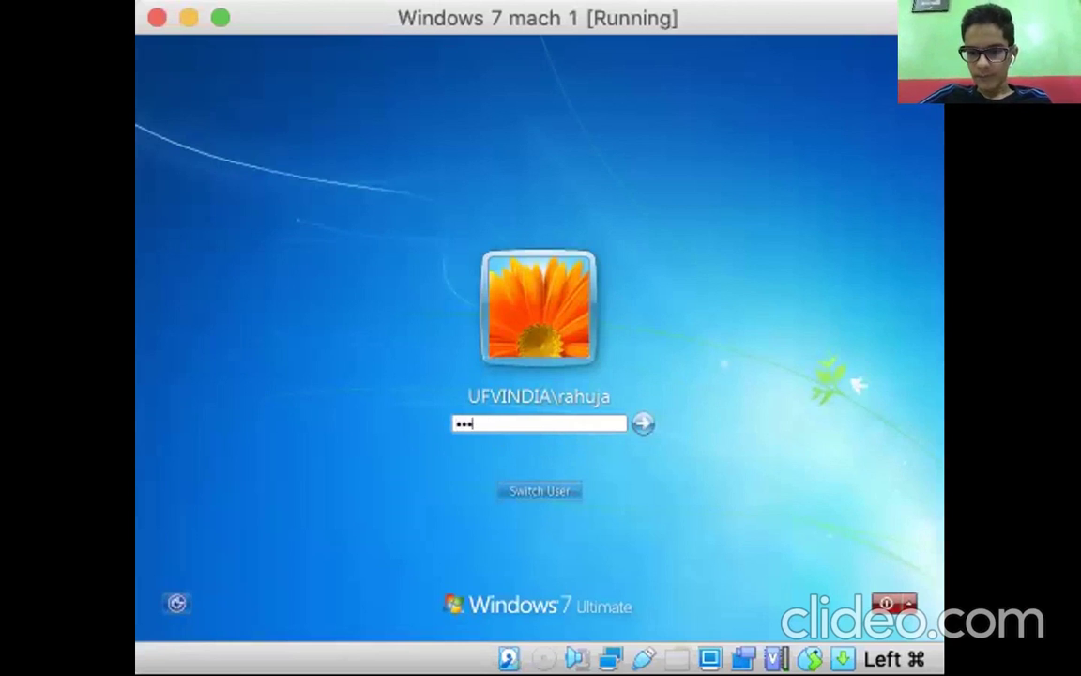
key("Caps_Lock")
type("•")
key("Caps_Lock")
key("BackSpace")
Step: Enter the faculty user's account password, sign in to the domain, postpone Windows activation and dismiss the genuine software notice
key("Caps_Lock")
type("•")
key("Caps_Lock")
type("••••")
key("Caps_Lock")
type("•")
key("Caps_Lock")
type("•••••••")
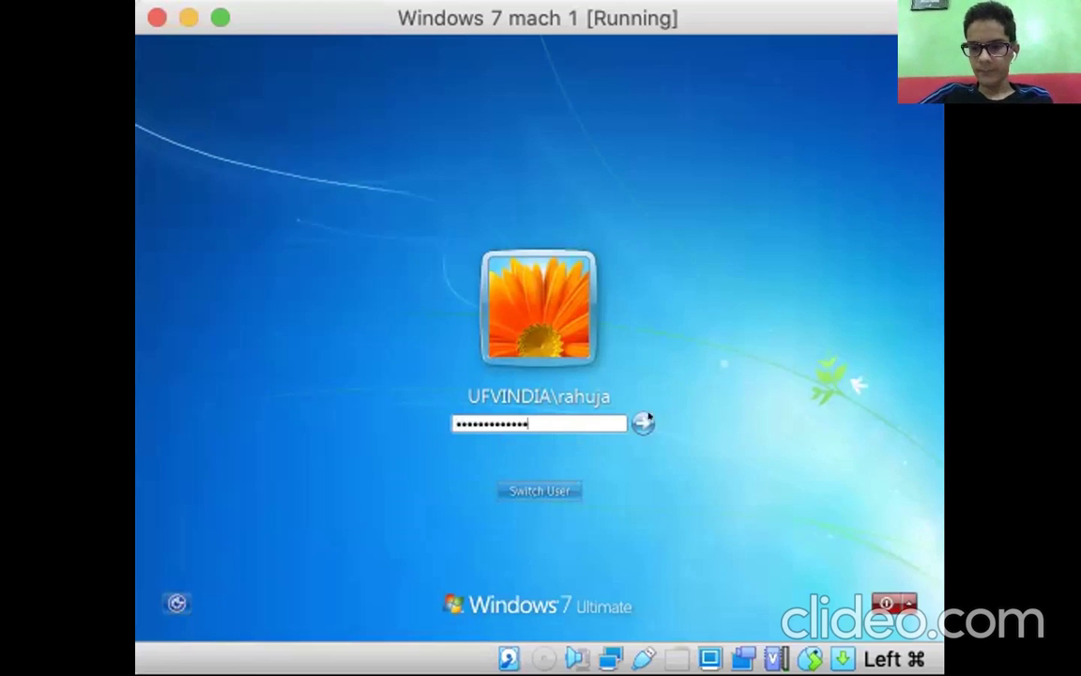
left_click(644, 422)
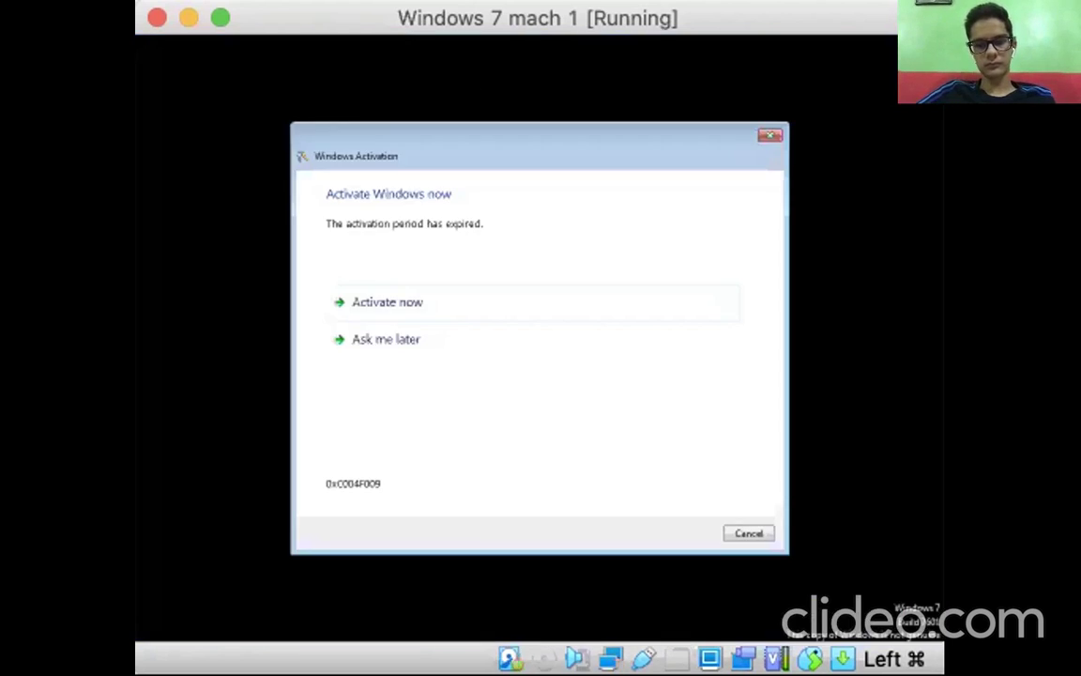
left_click(441, 338)
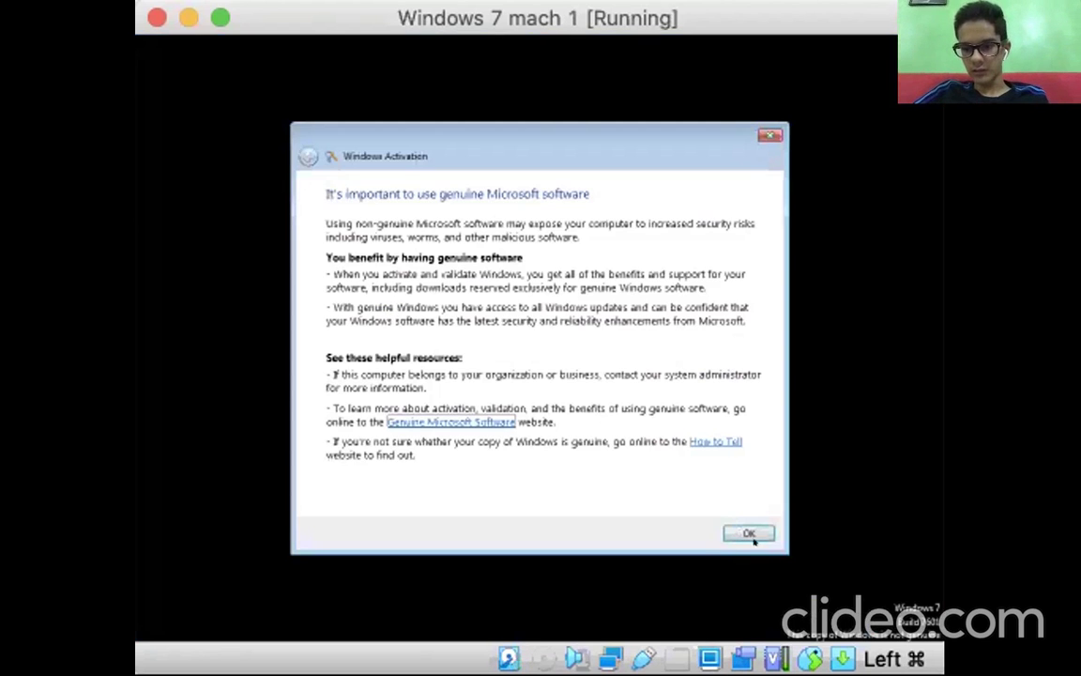
left_click(750, 533)
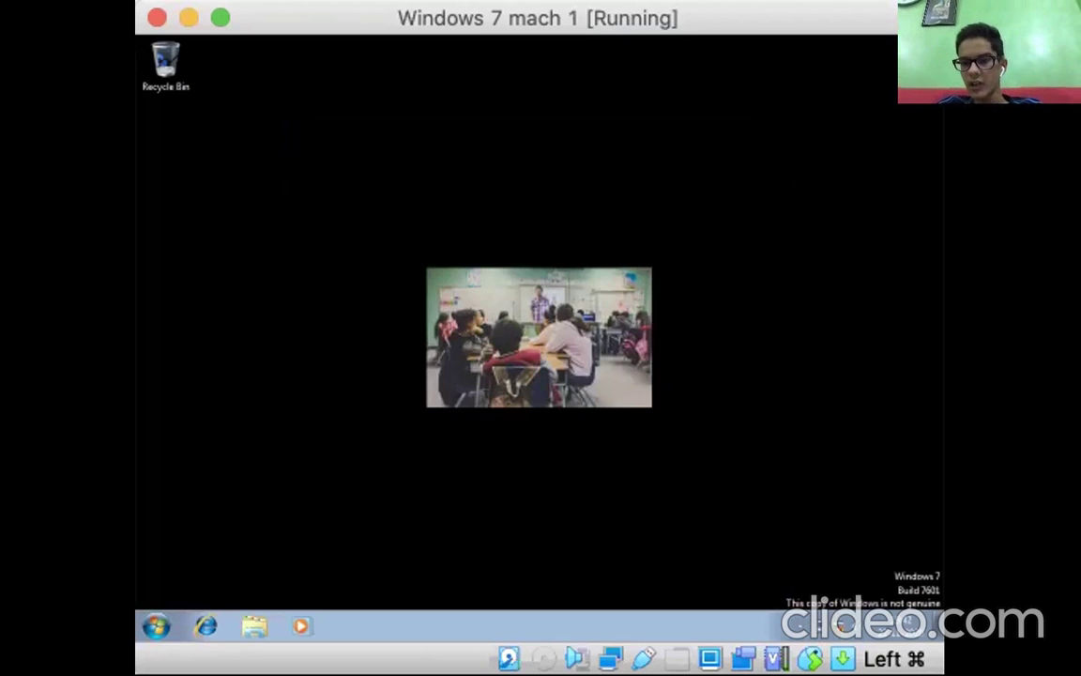
Step: Find the Run dialog through the program search and execute gpupdate to refresh the client's Group Policy
left_click(147, 619)
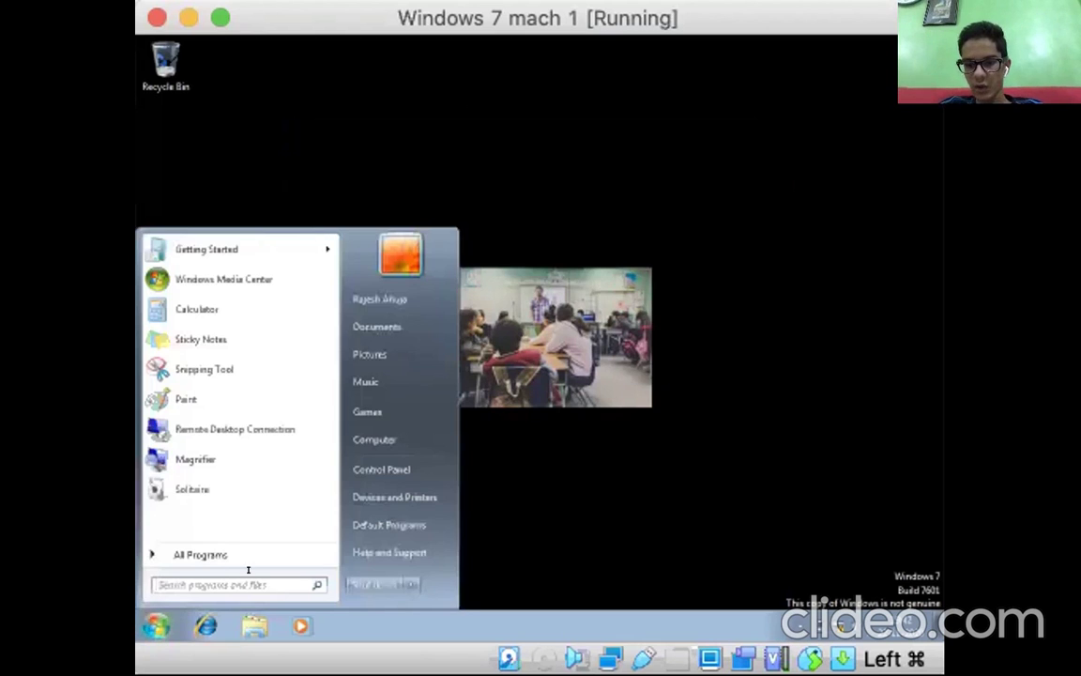
type("run")
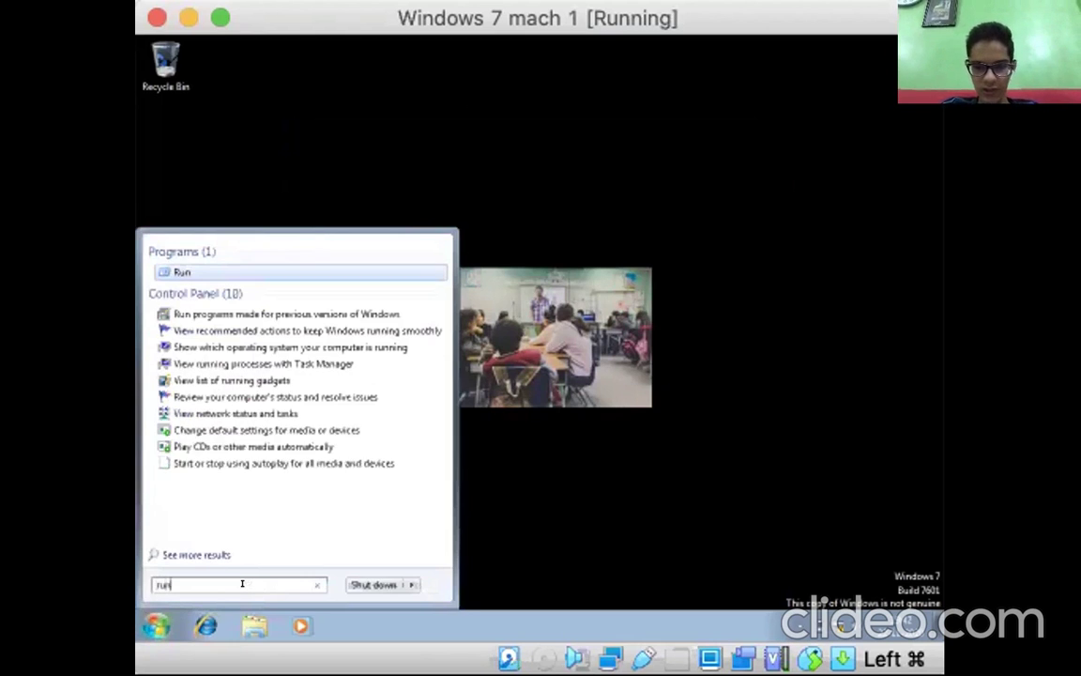
left_click(181, 272)
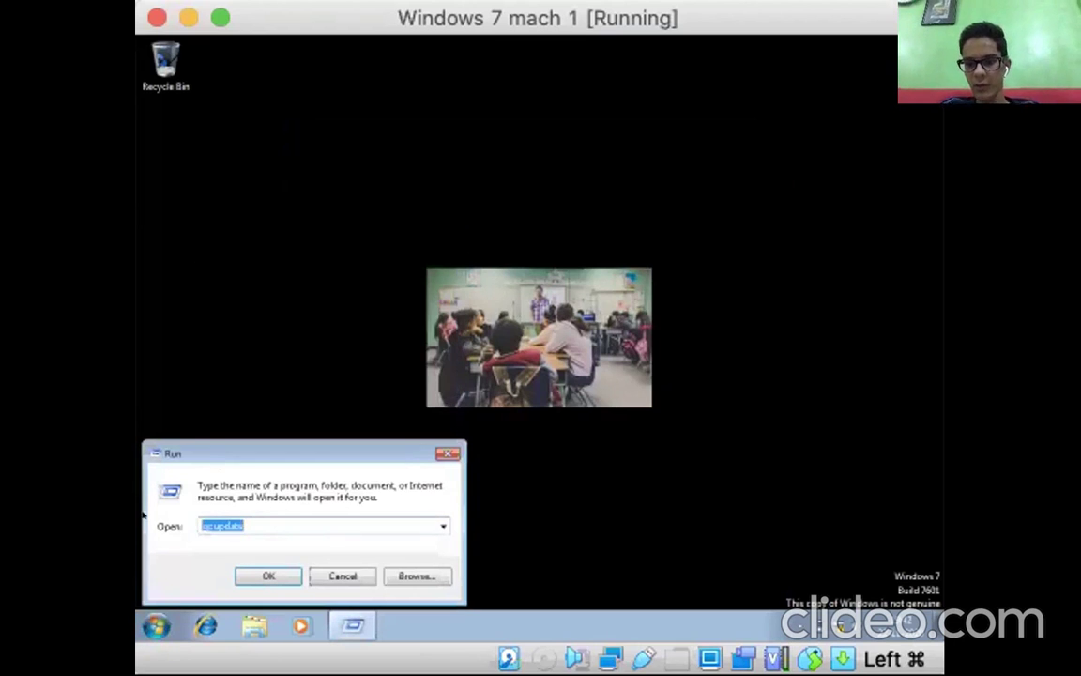
left_click(247, 517)
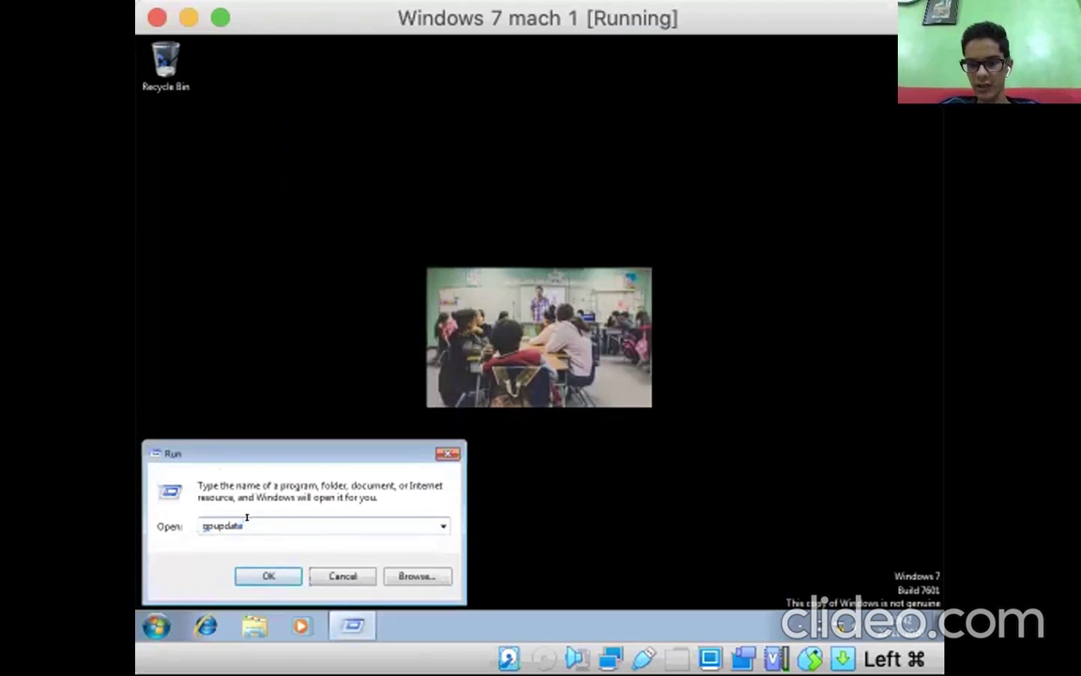
left_click(270, 571)
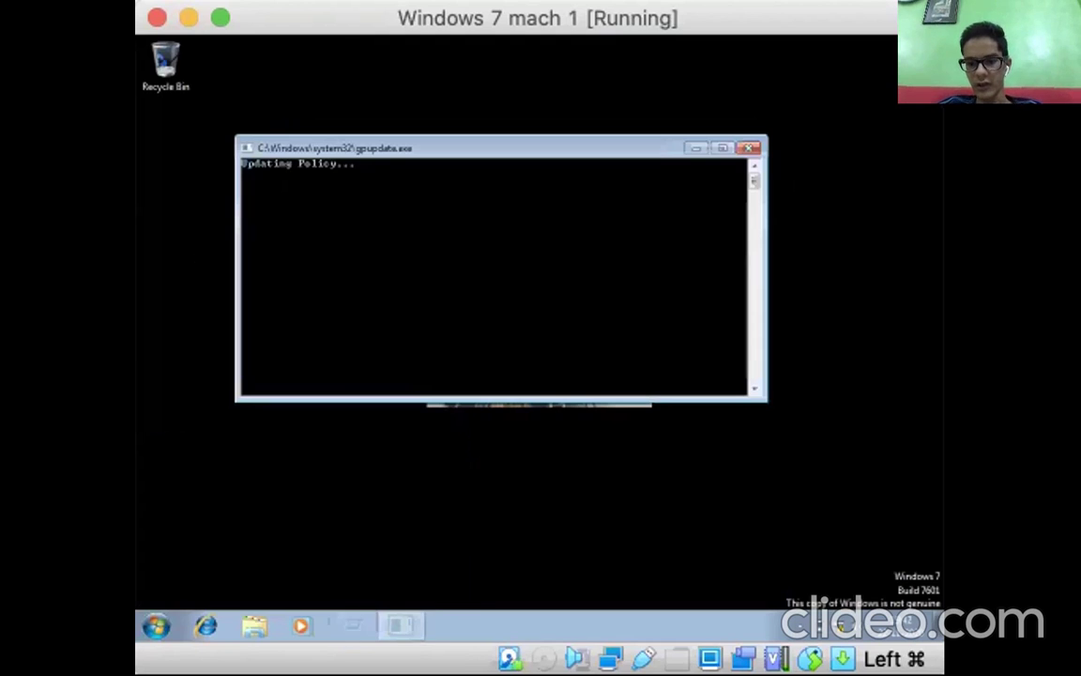